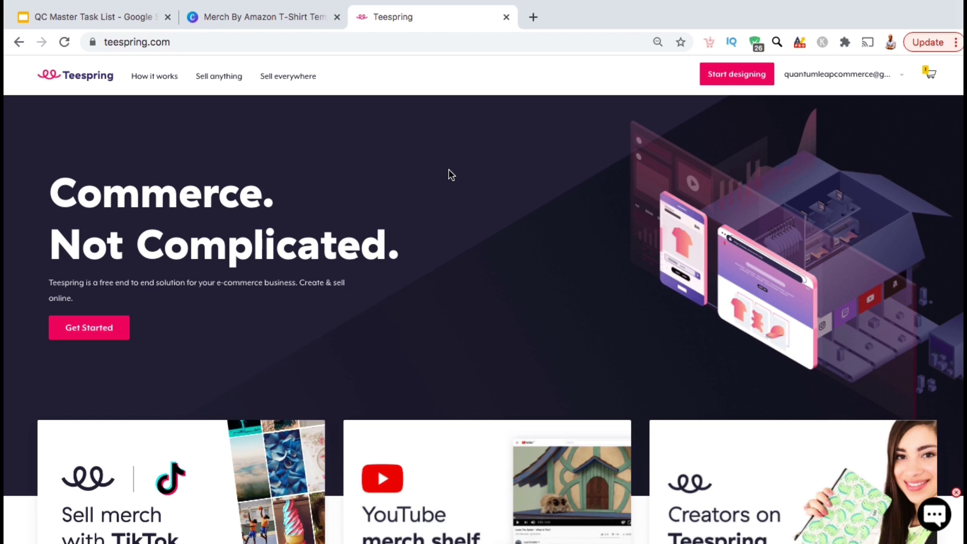
Launch the product designer from the Start designing link on the homepage top bar.
click(731, 84)
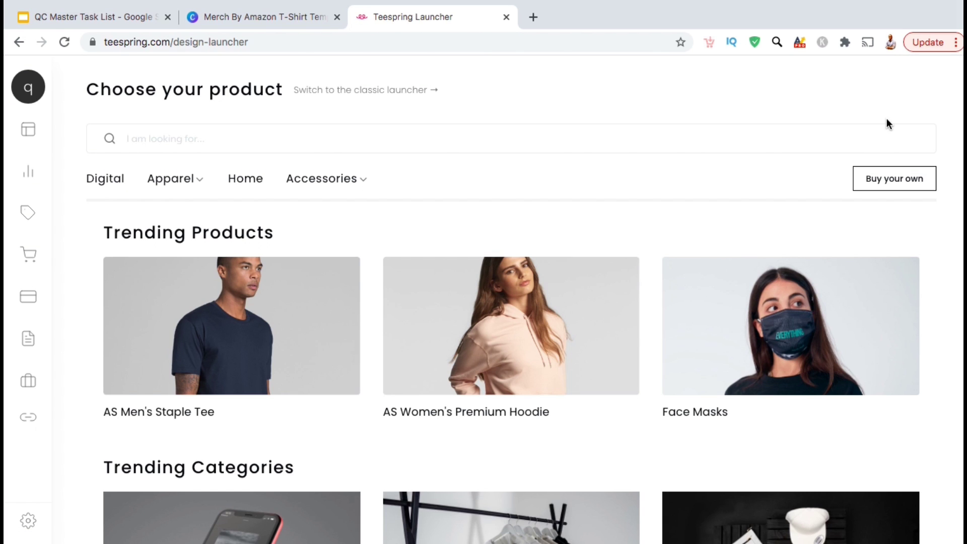
Scroll to the Apparel section and open the Unisex / Men's T-Shirts list.
scroll(937, 256, down, 3)
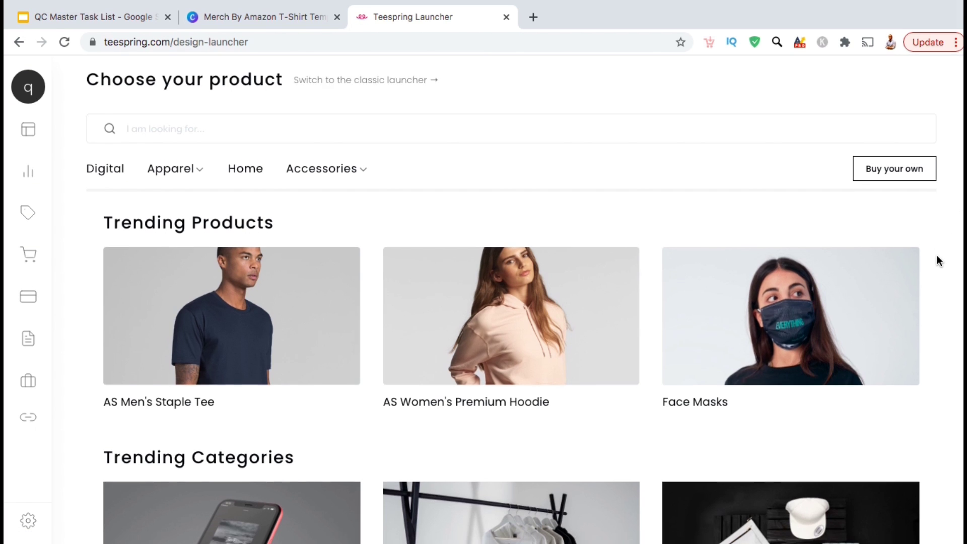
scroll(937, 254, down, 4)
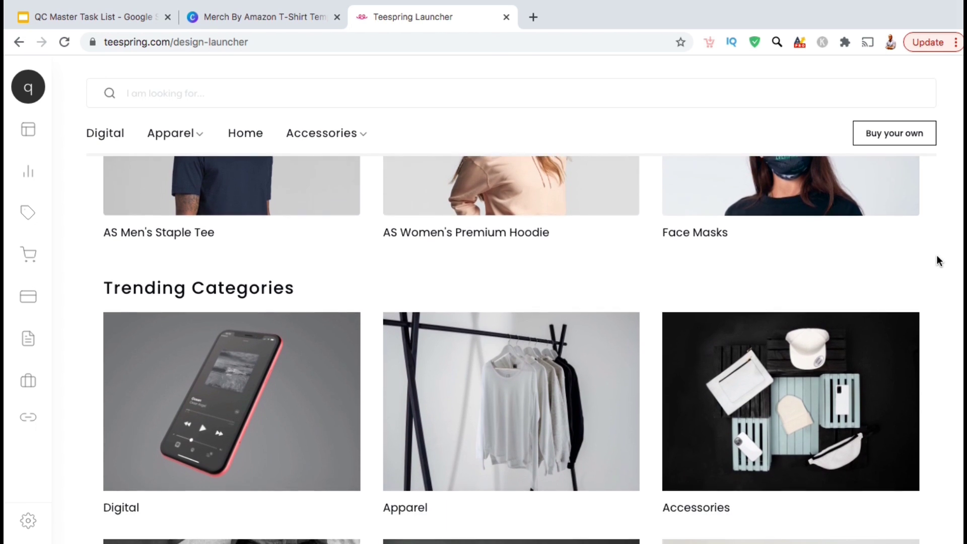
scroll(937, 255, down, 6)
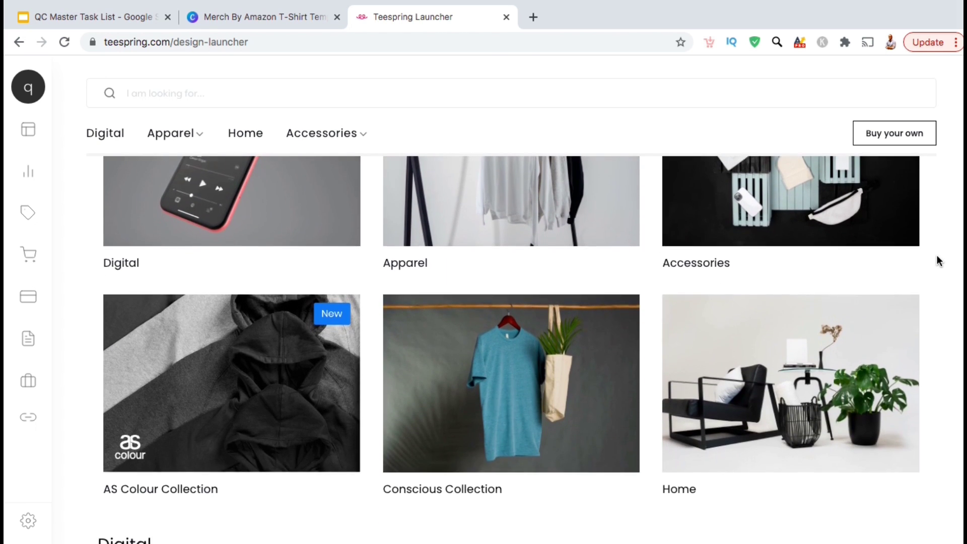
scroll(936, 257, down, 10)
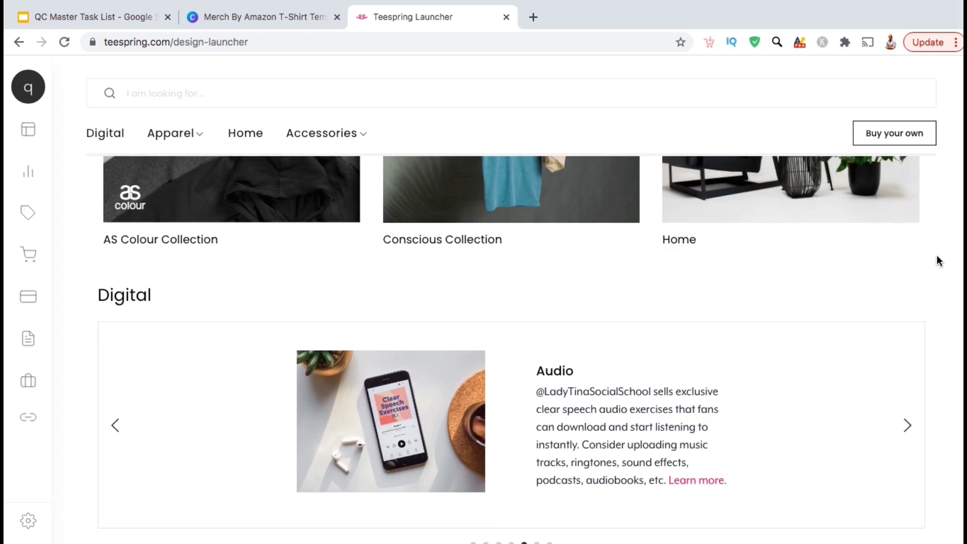
scroll(937, 256, down, 1)
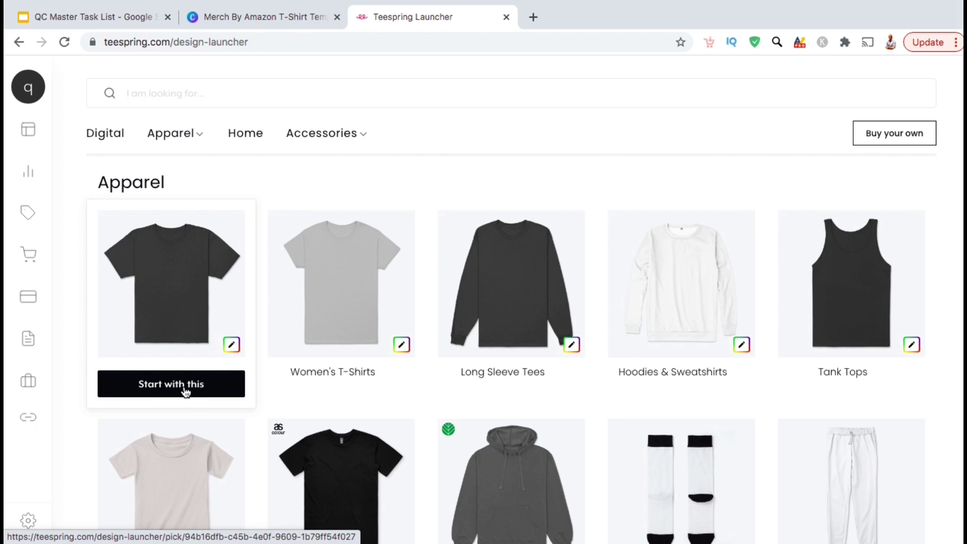
click(186, 394)
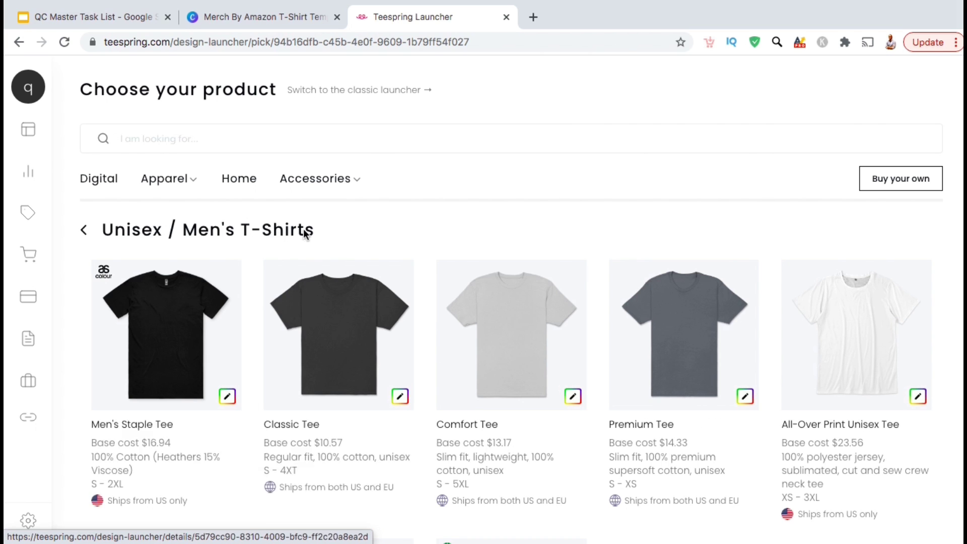
Pick the Classic Tee from the T-shirt list to design on.
scroll(360, 221, down, 1)
scroll(359, 217, down, 3)
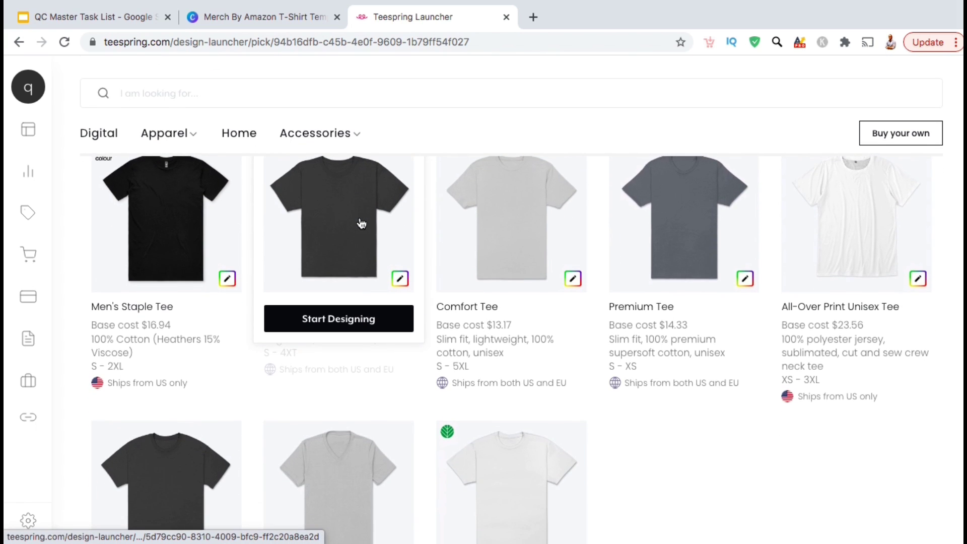
mouse_move(350, 301)
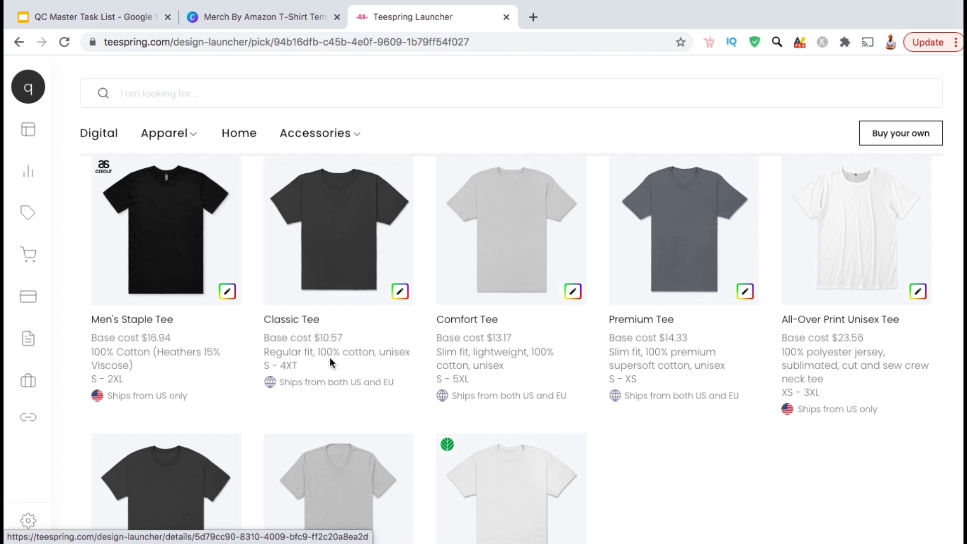
click(347, 342)
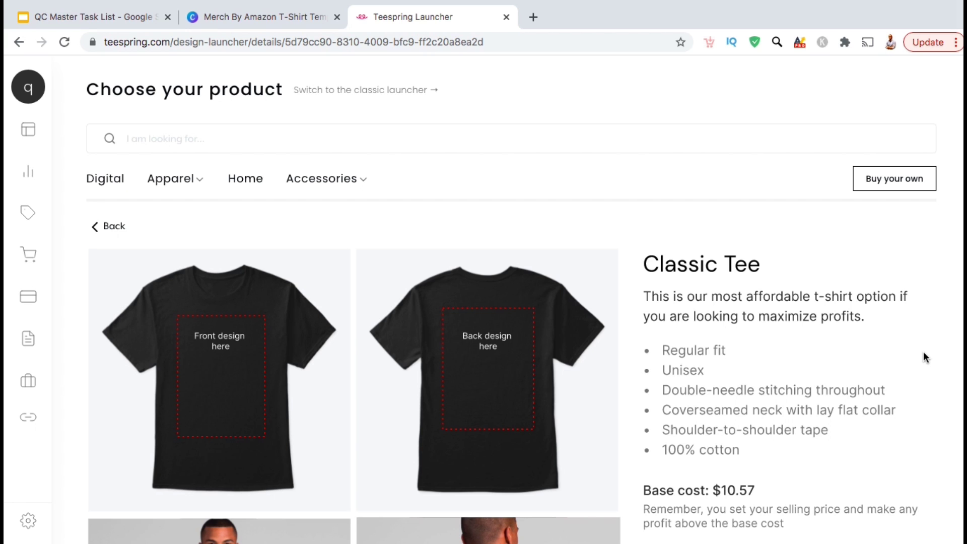
Review the Classic Tee details page and start creating a product on it.
scroll(923, 354, down, 5)
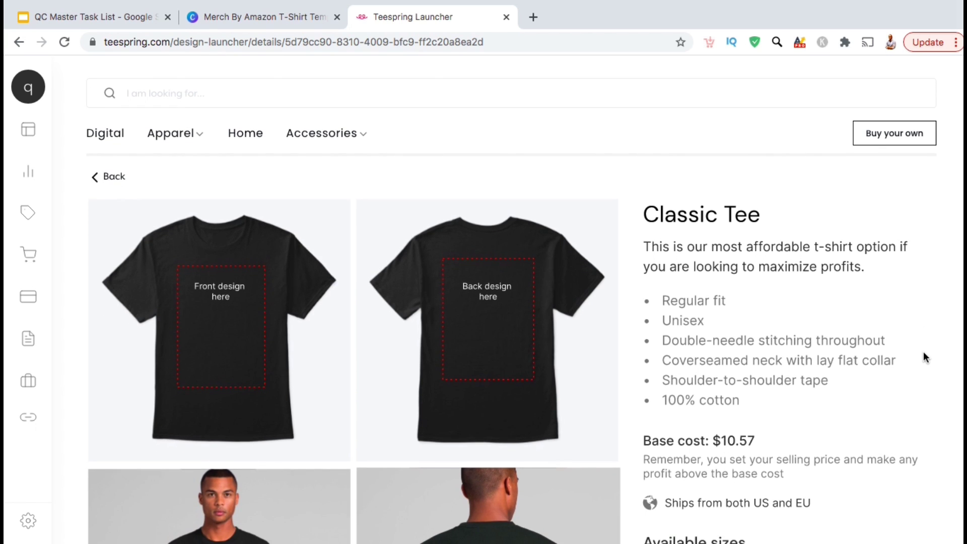
scroll(924, 356, up, 1)
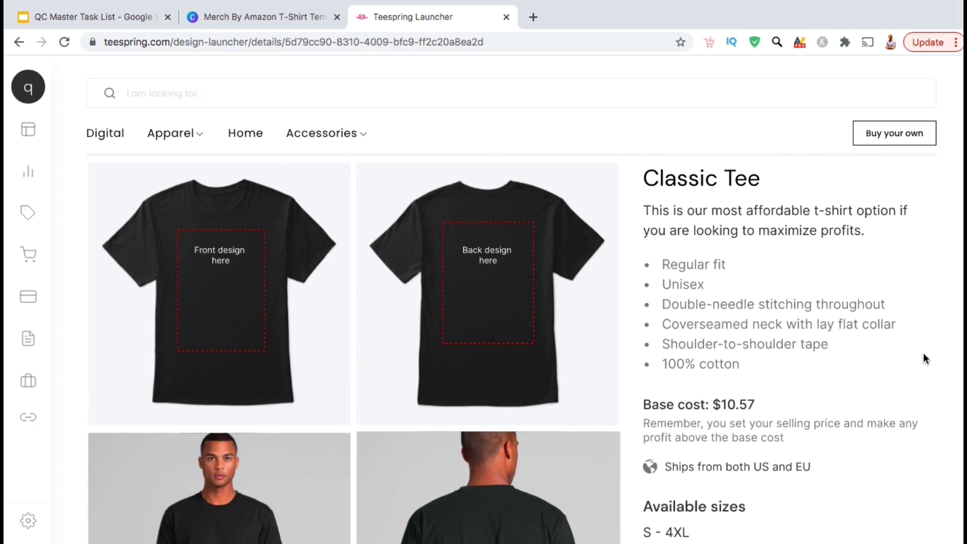
scroll(923, 353, down, 5)
scroll(923, 355, down, 2)
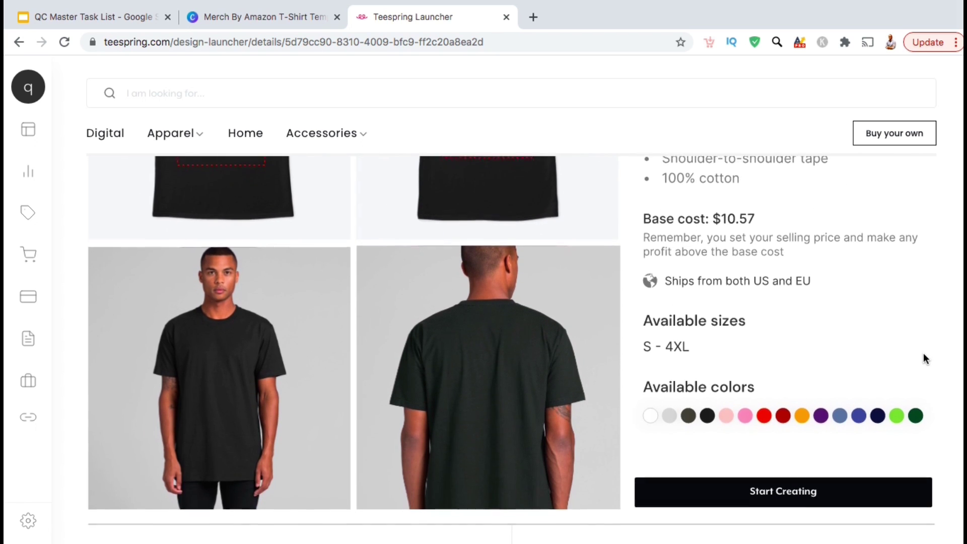
scroll(923, 356, up, 7)
scroll(923, 358, up, 3)
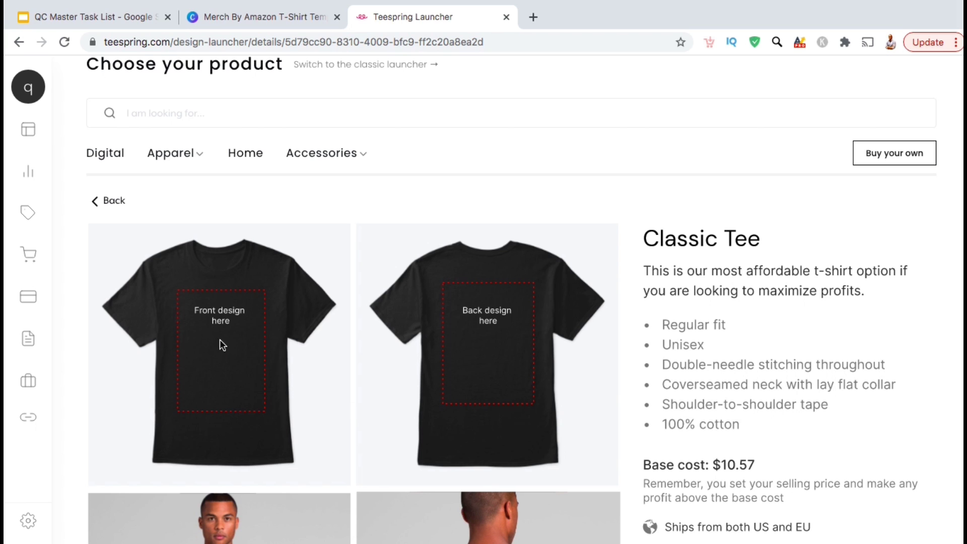
scroll(894, 399, down, 9)
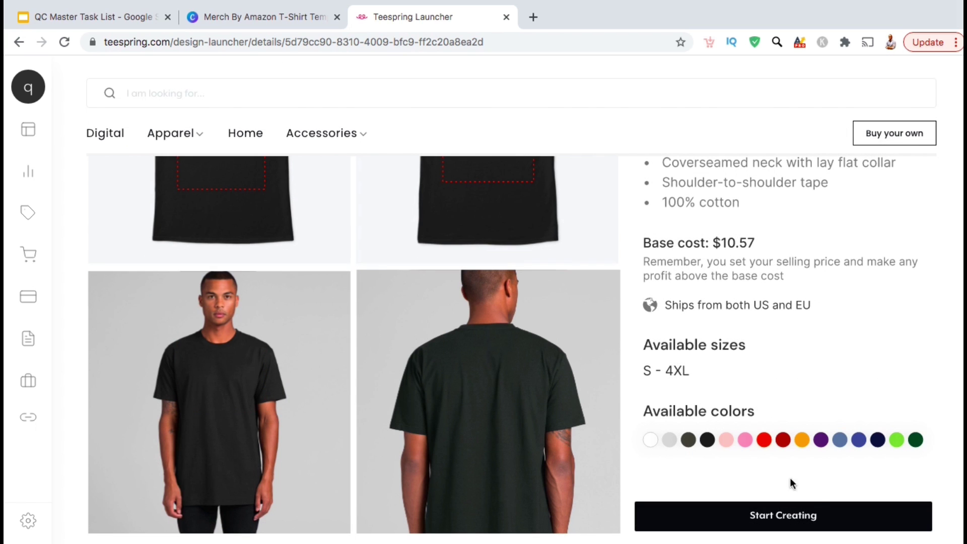
click(792, 515)
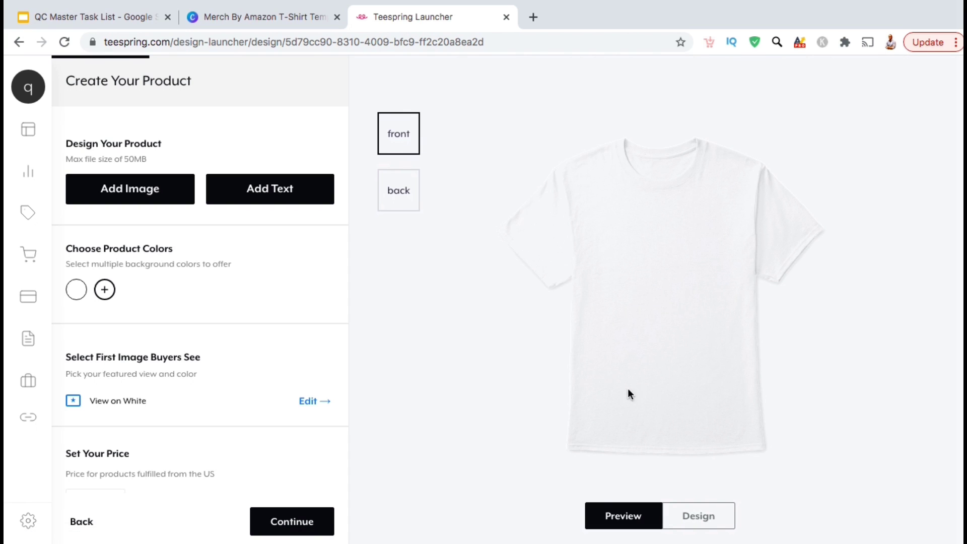
click(403, 206)
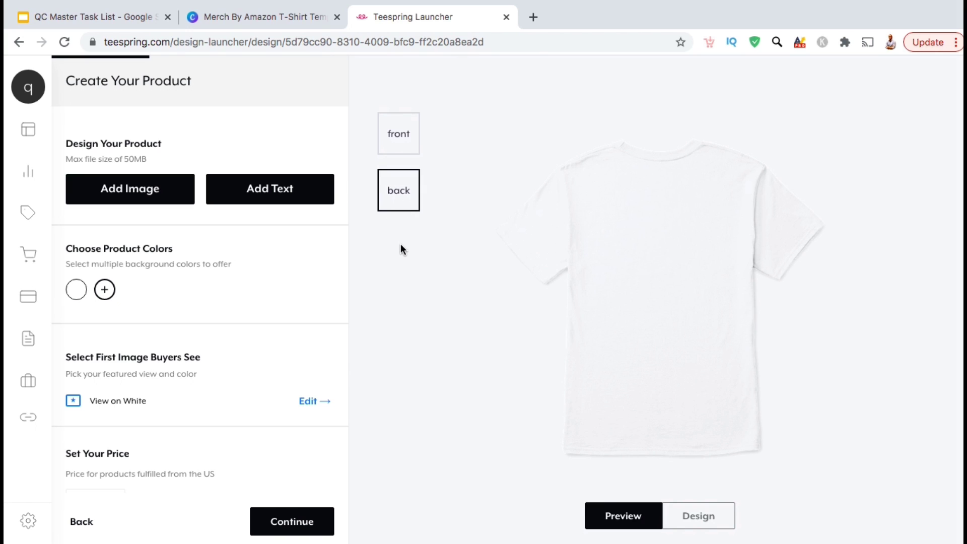
click(403, 147)
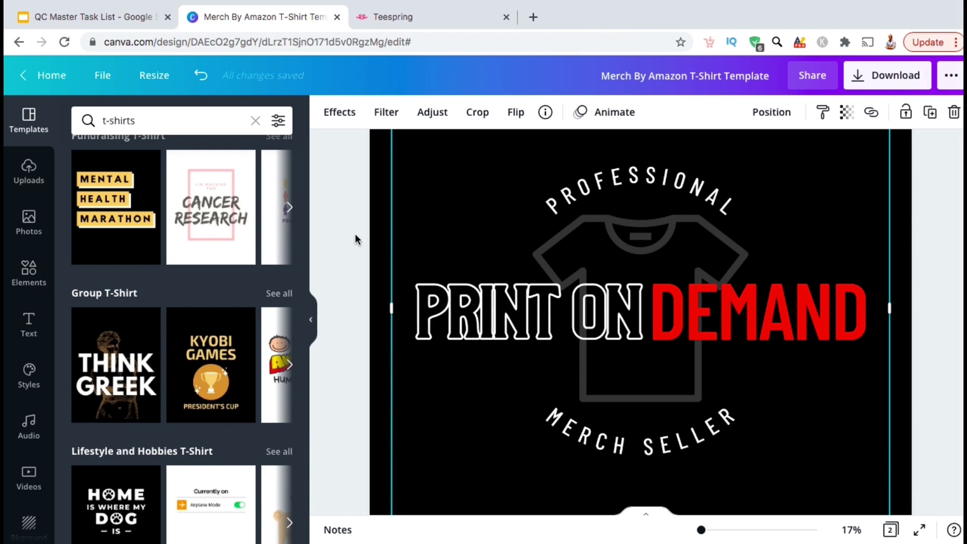
Download only page 1 of the Canva design as a transparent PNG and open it.
click(886, 85)
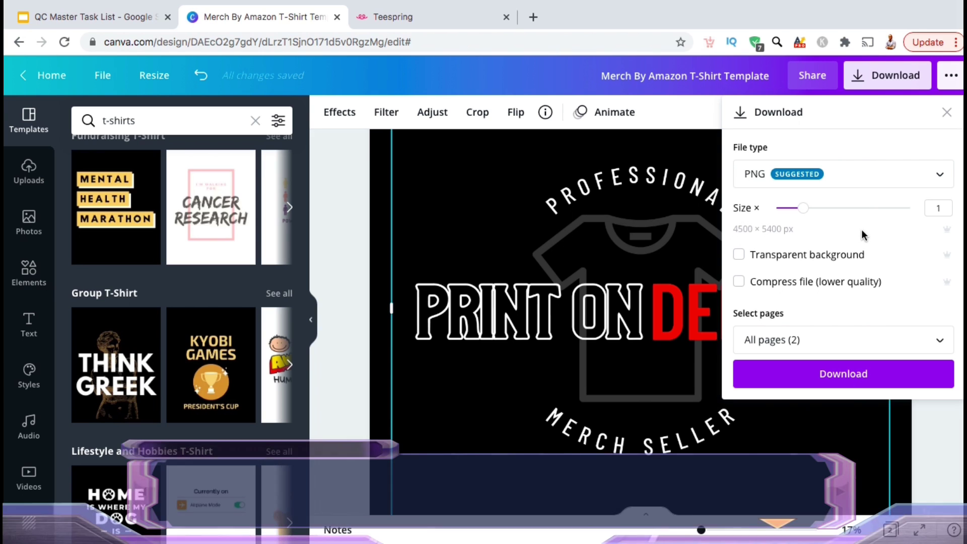
click(739, 254)
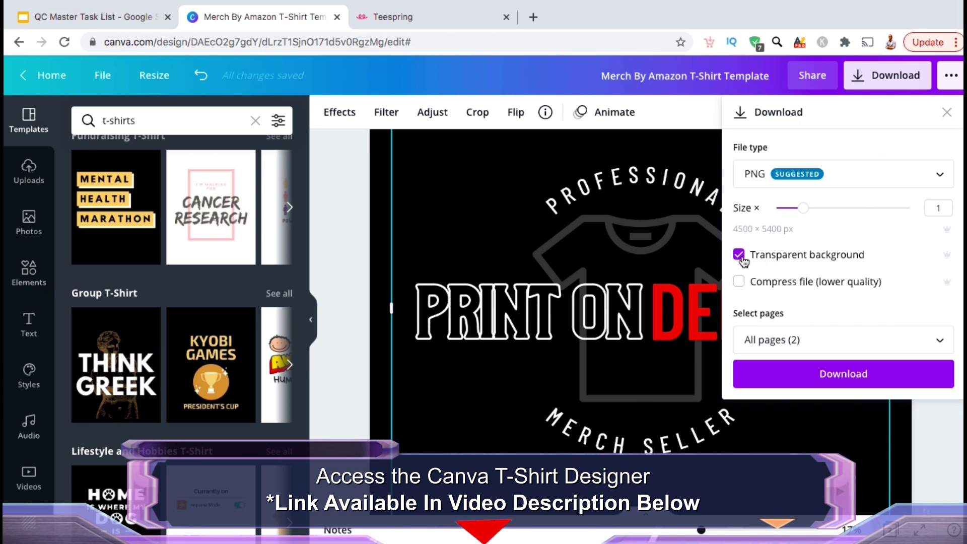
click(807, 342)
click(817, 202)
click(831, 292)
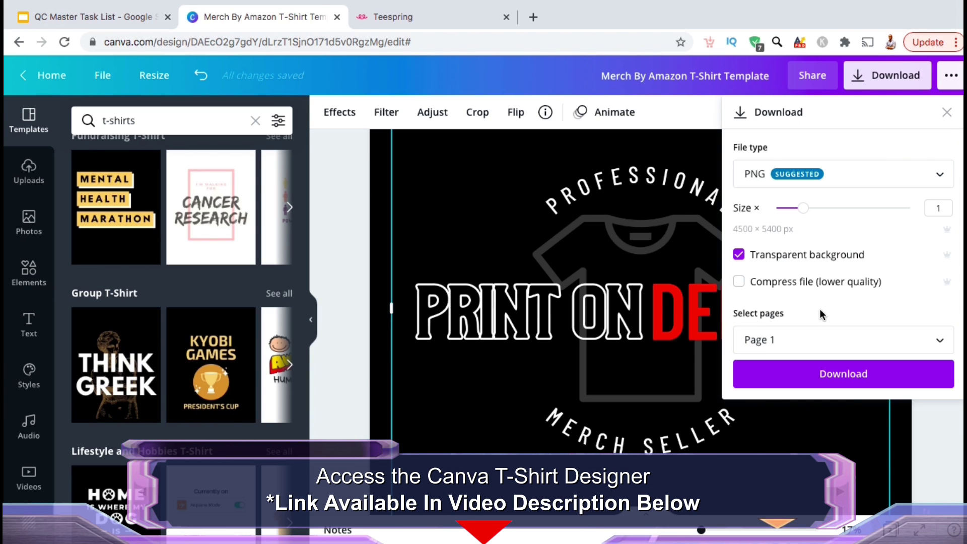
click(823, 375)
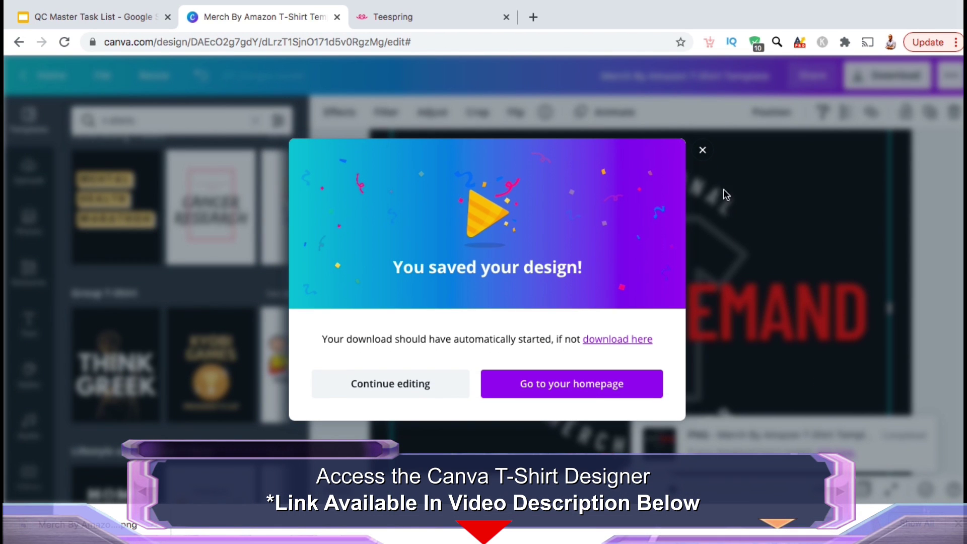
click(705, 152)
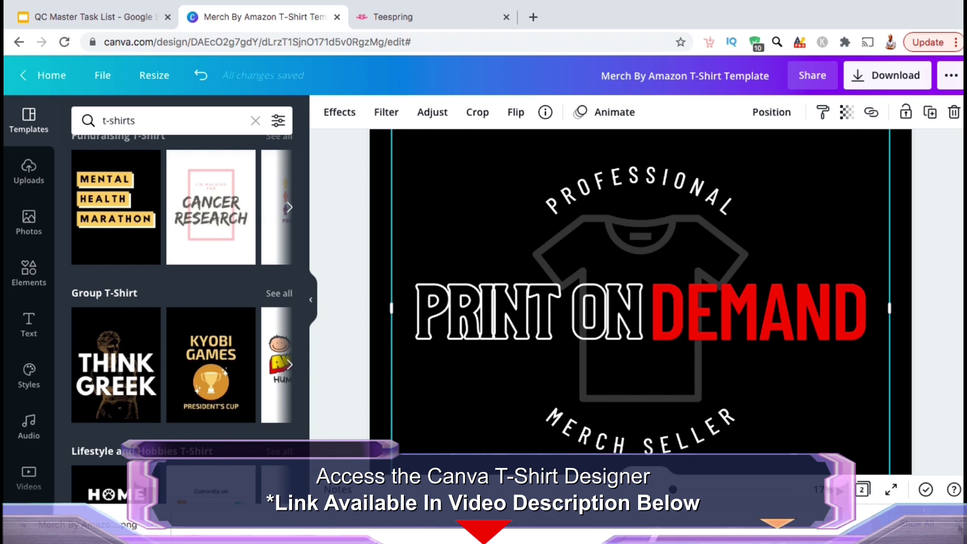
click(101, 524)
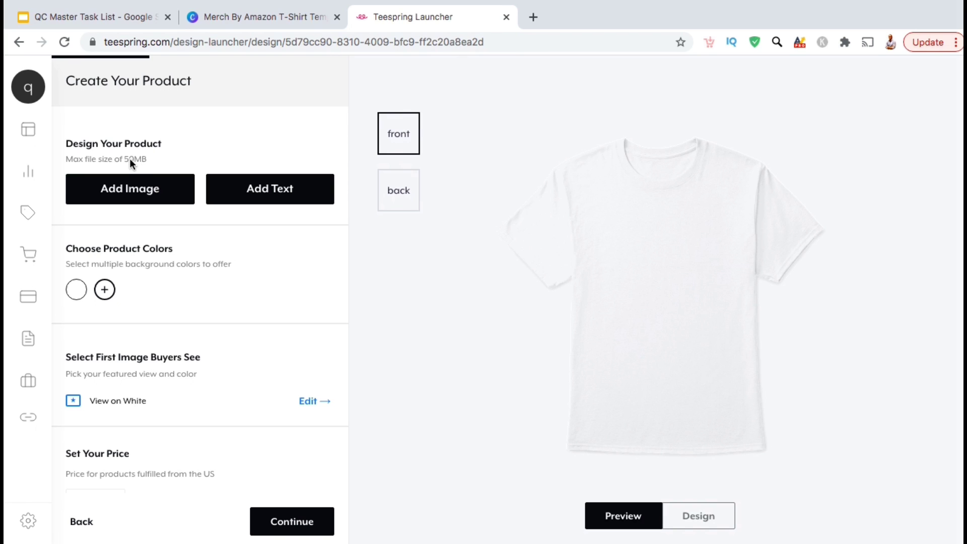
Upload POD Pro Merch Seller.png from the POD Merch folder onto the tee front.
click(120, 197)
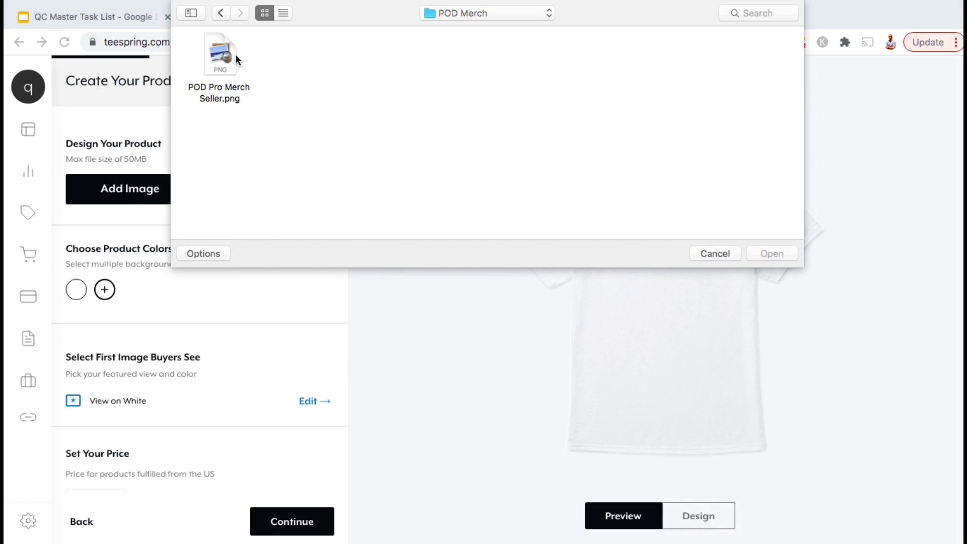
double_click(222, 56)
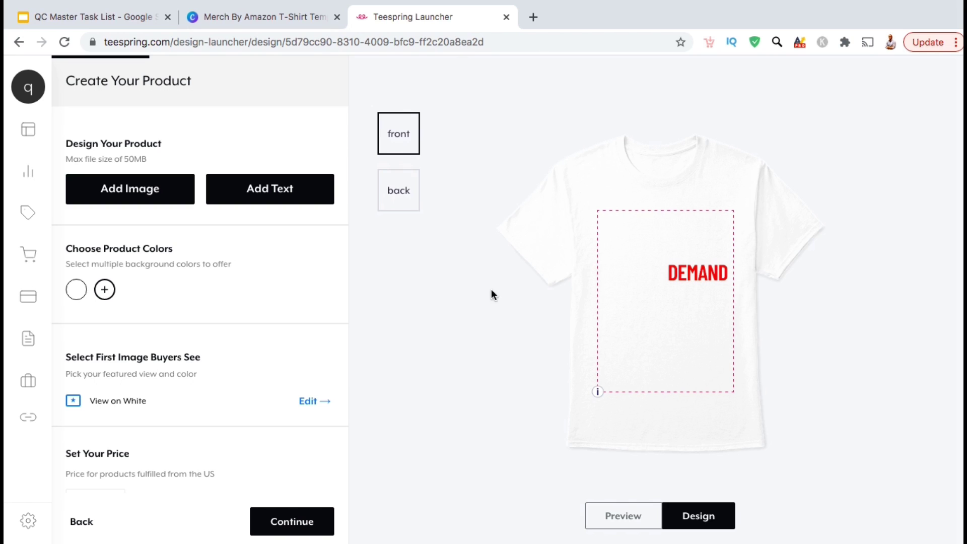
Offer the tee in seven dark colours, including black, navy, green and purple, dropping white.
click(106, 291)
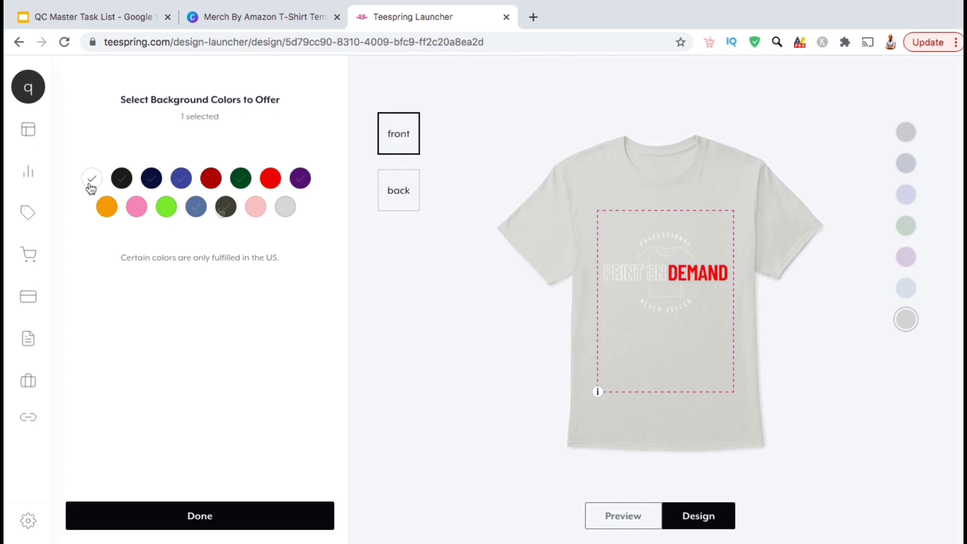
click(225, 207)
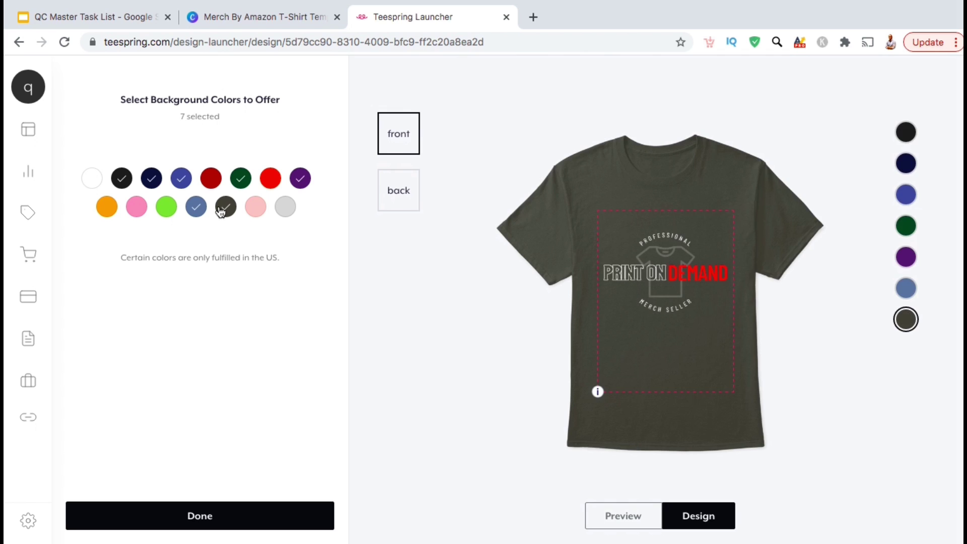
click(130, 183)
click(130, 184)
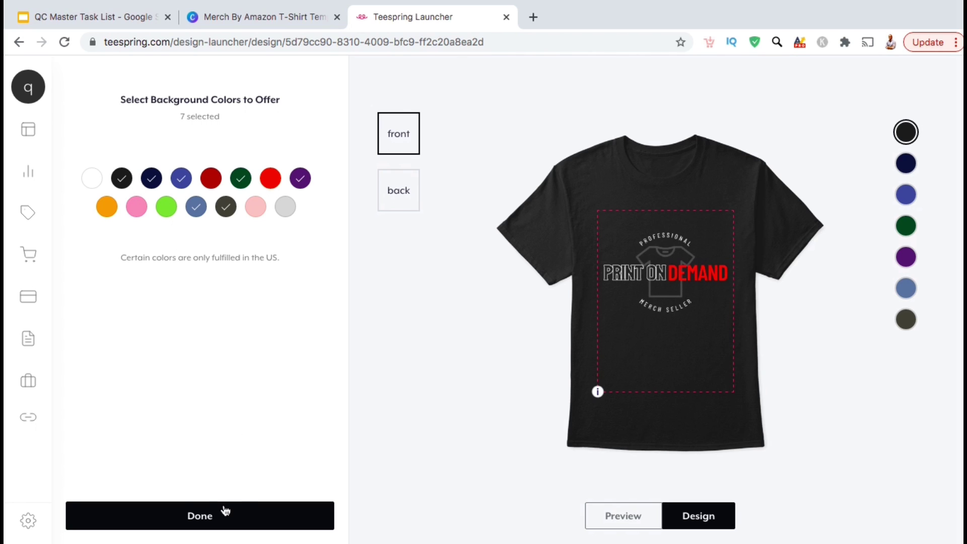
click(212, 525)
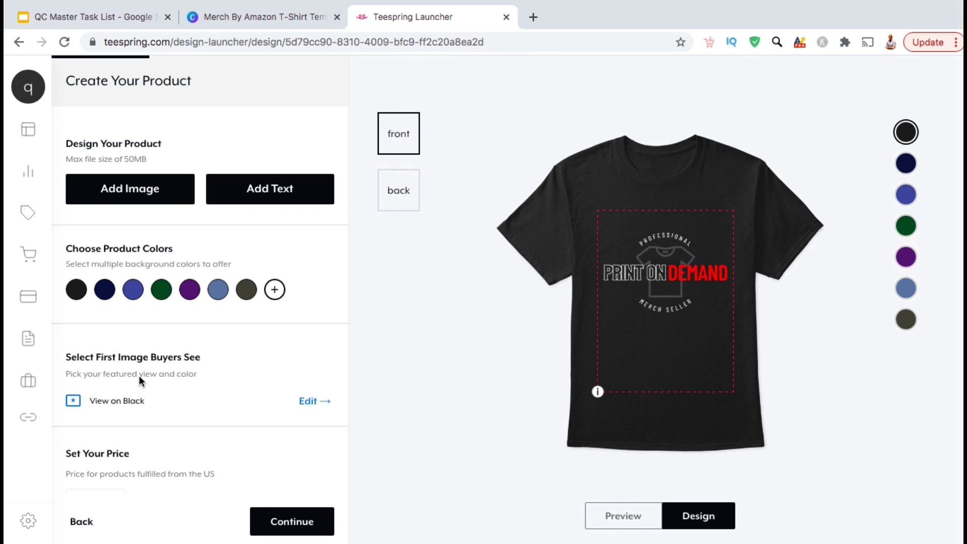
Set the Navy front view as the featured first image.
click(310, 402)
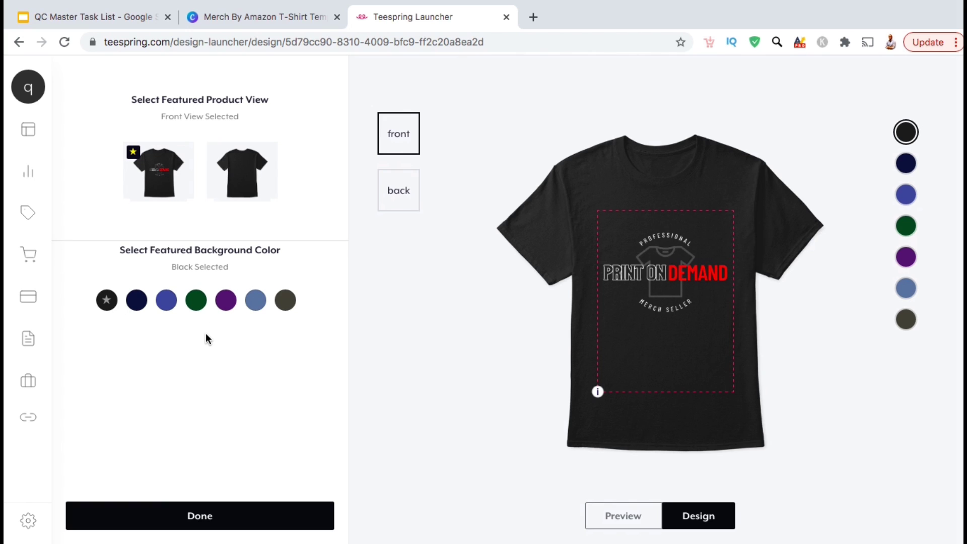
click(137, 312)
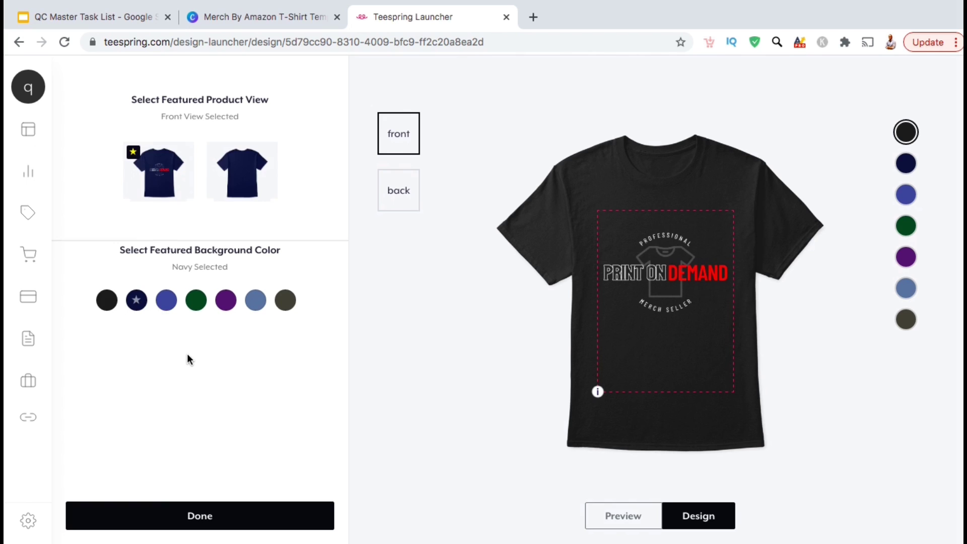
click(200, 516)
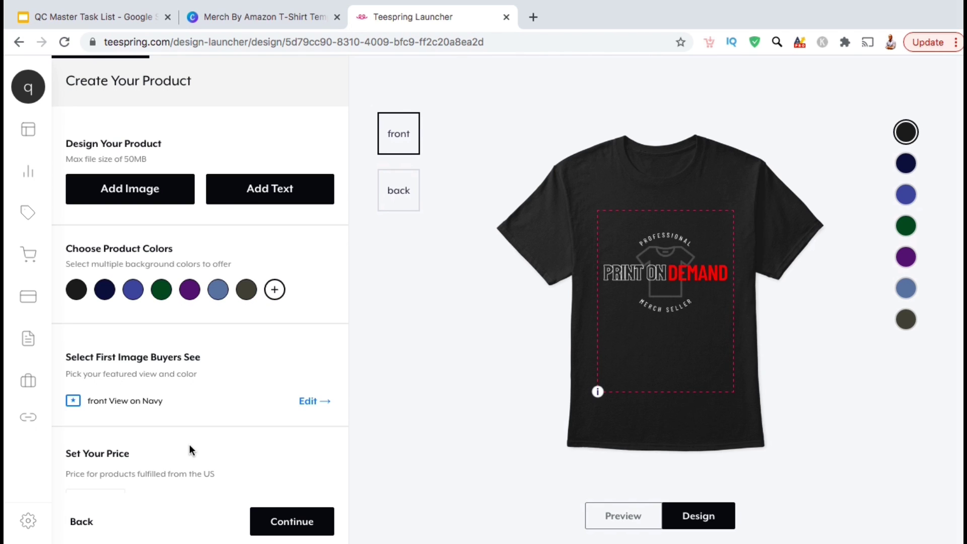
scroll(190, 445, down, 2)
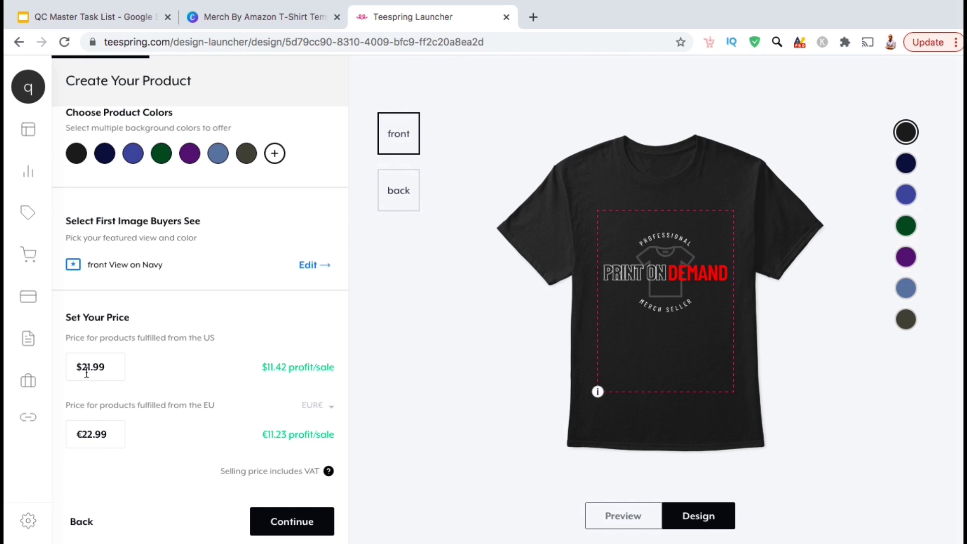
Change the US price from 21.99 to $25 and the EU price to €25, then continue.
drag(117, 367, 92, 369)
text(25)
key(Tab)
text(25)
click(302, 523)
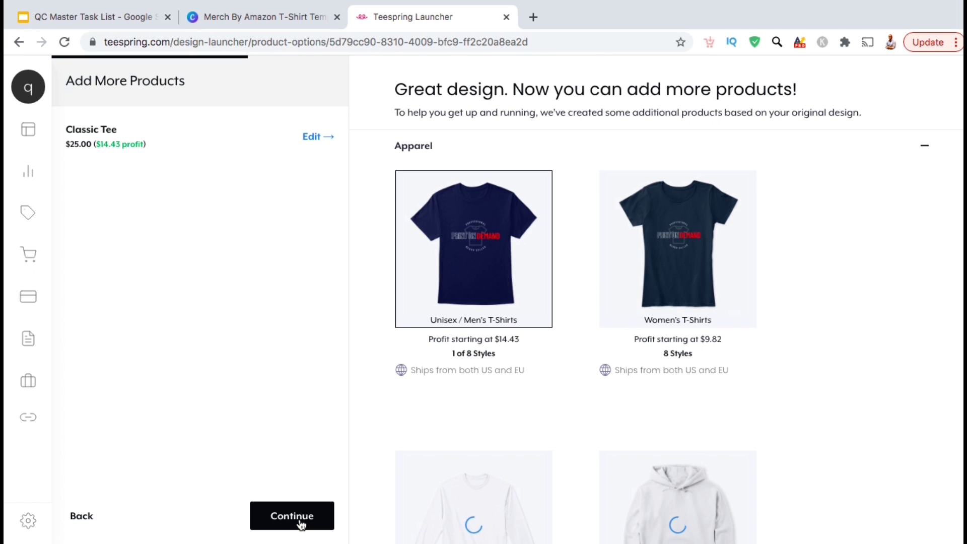
mouse_move(697, 364)
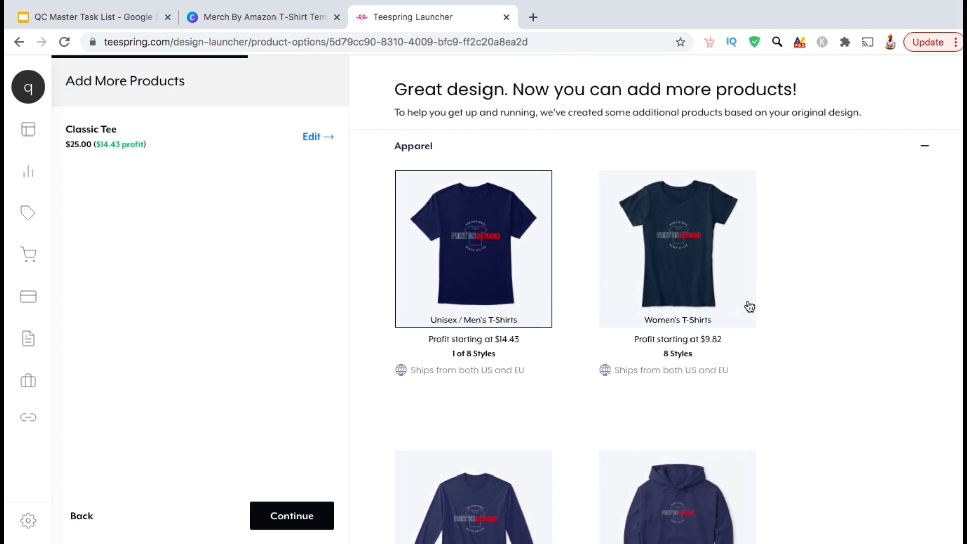
mouse_move(381, 341)
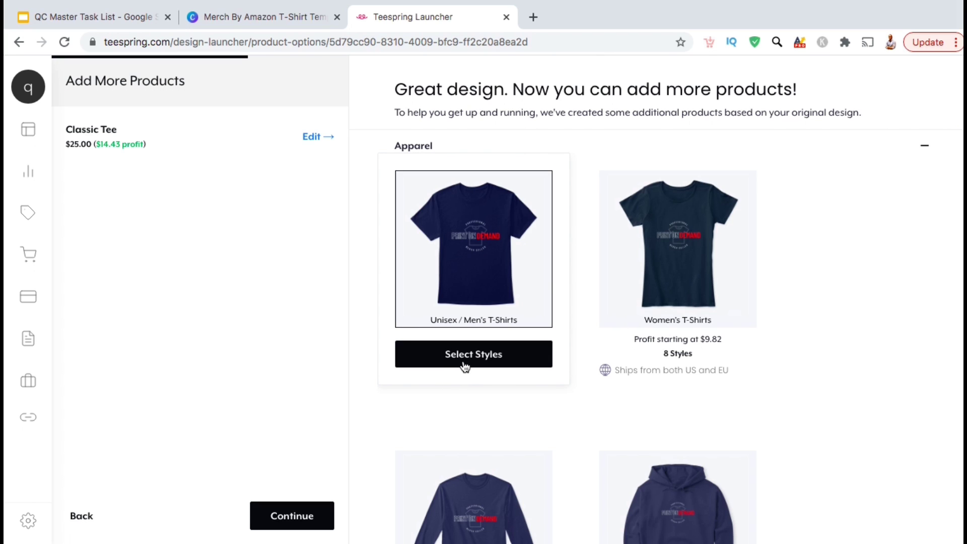
Select all eight Unisex / Men's T-shirt styles with Select All Styles.
click(465, 356)
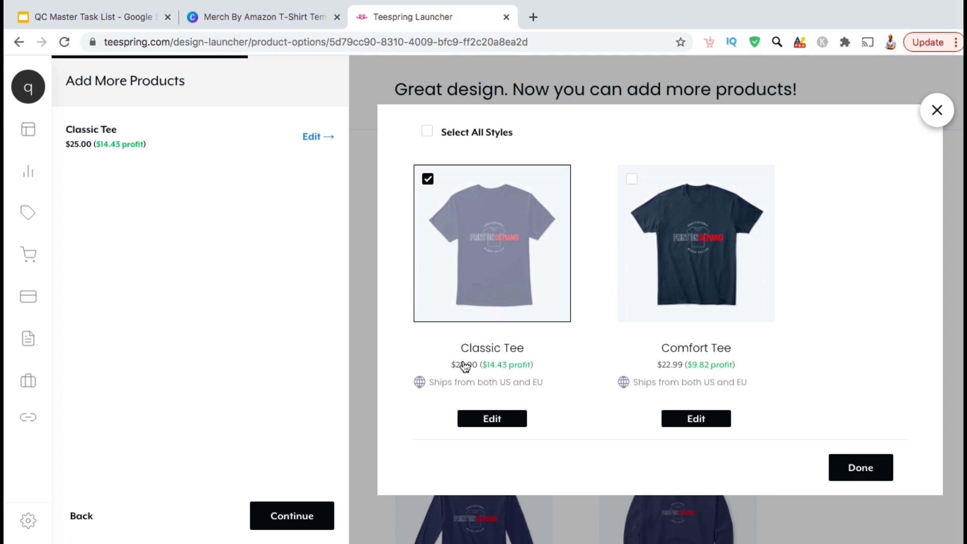
scroll(678, 286, down, 4)
scroll(675, 285, up, 5)
click(429, 139)
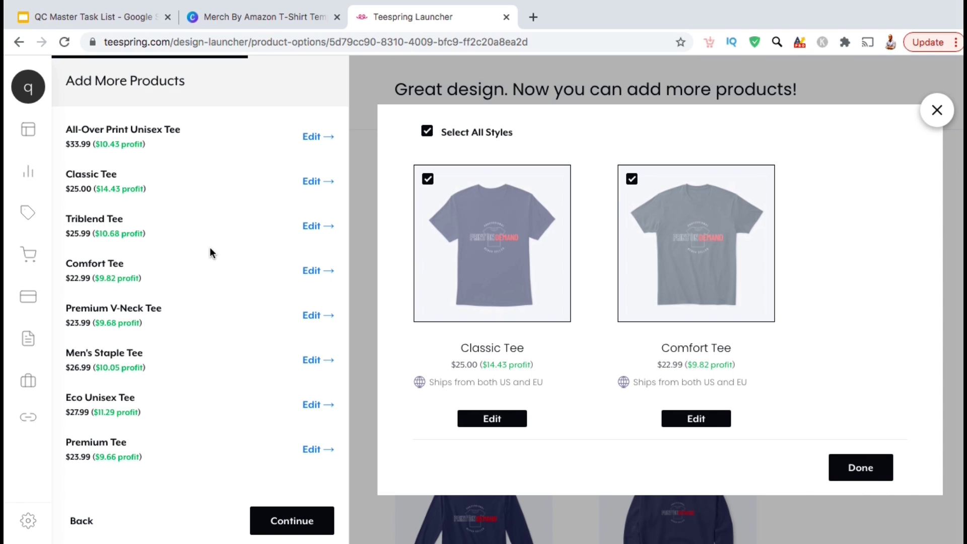
scroll(655, 352, down, 5)
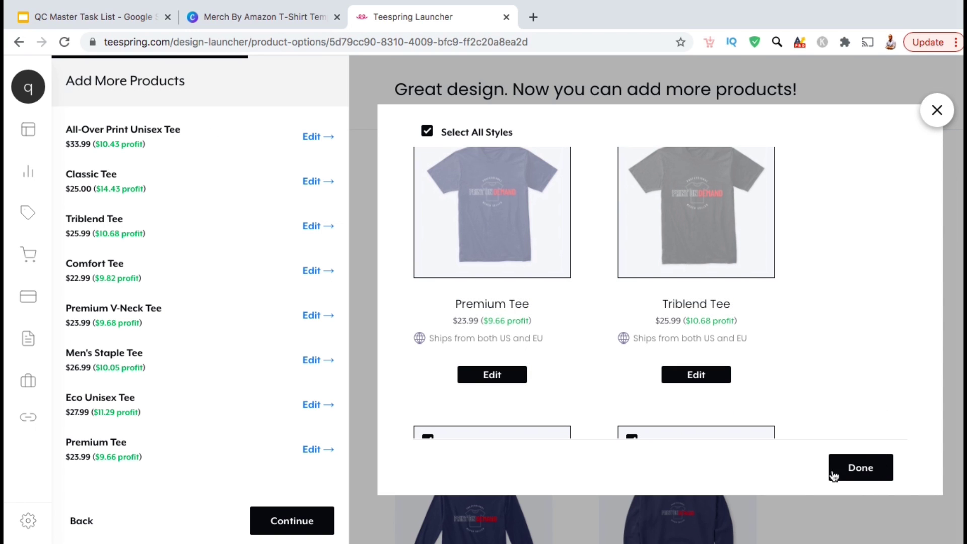
click(856, 478)
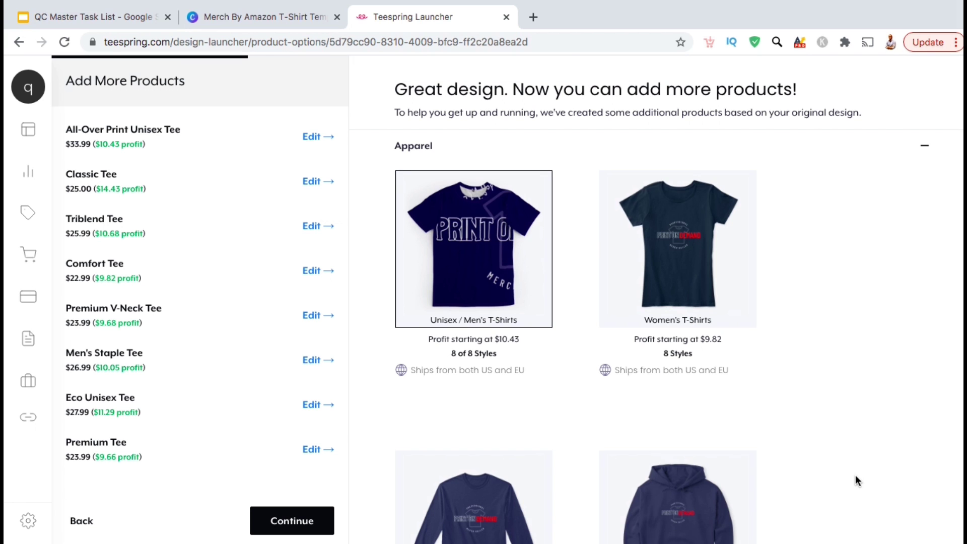
scroll(855, 474, down, 5)
Add the Classic and Premium Pullover Hoodies and the Mug to the listing.
click(678, 362)
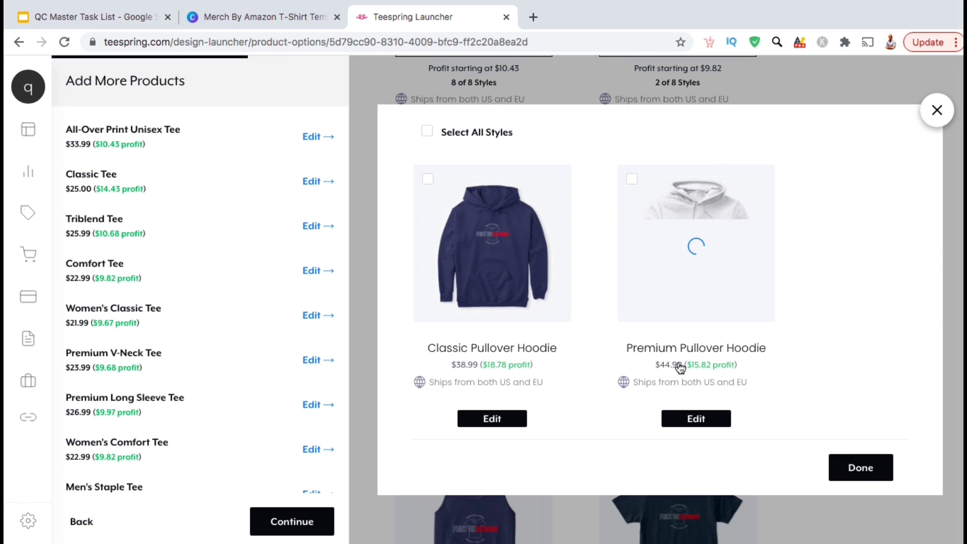
click(428, 179)
click(632, 179)
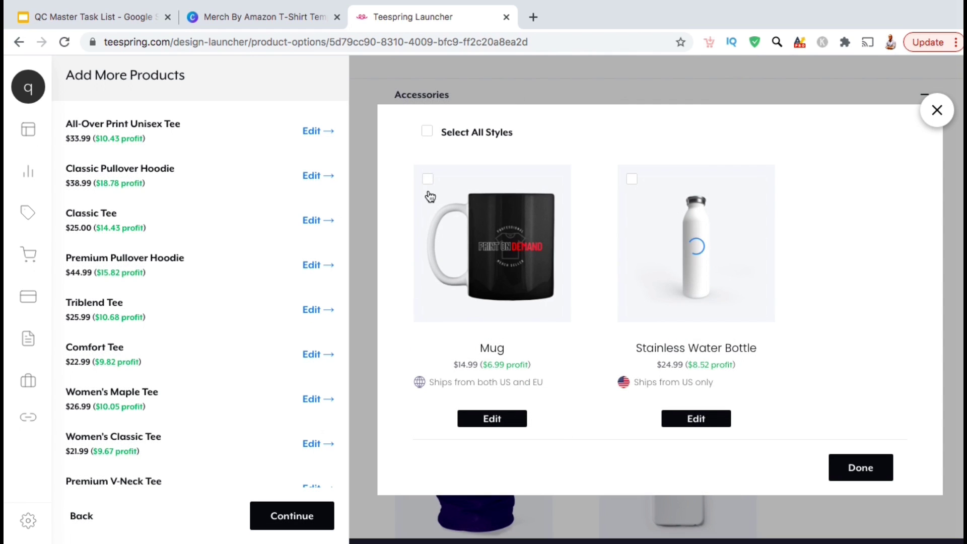
click(428, 179)
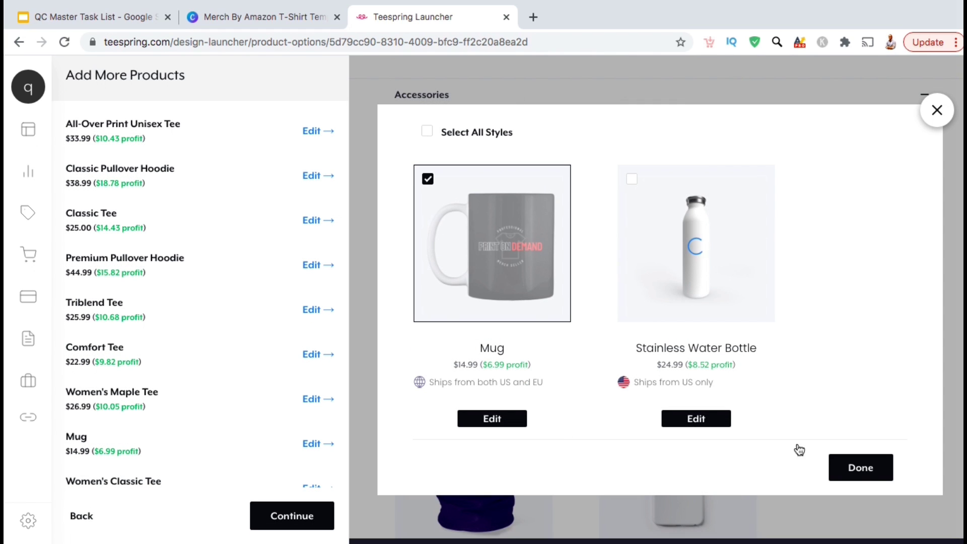
click(867, 469)
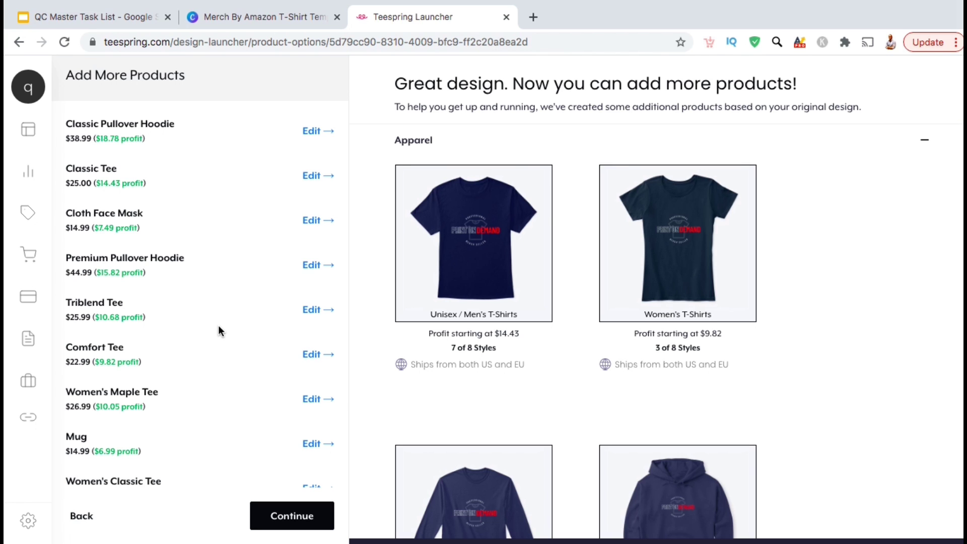
scroll(219, 327, down, 5)
scroll(218, 327, down, 4)
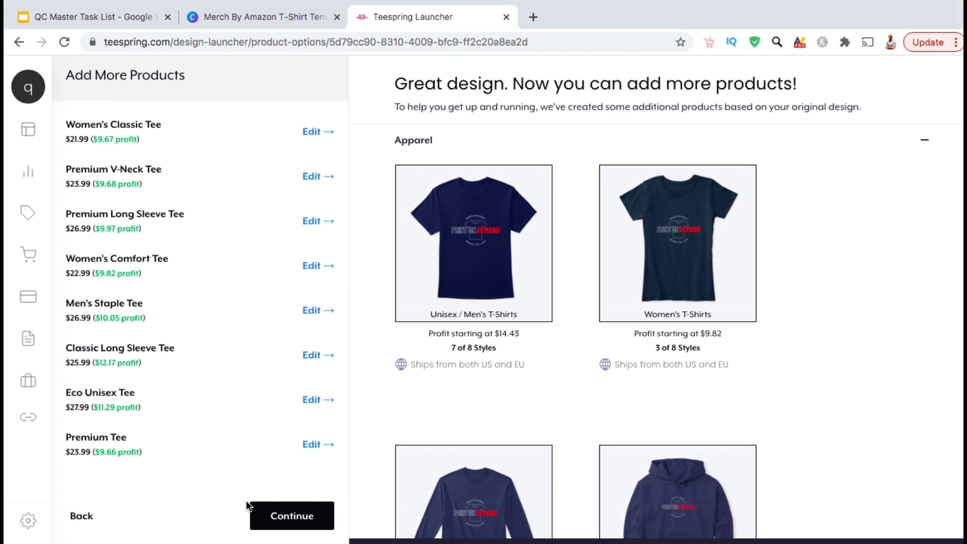
Title the new listing 'Print-On-Demand Pro Merch Seller' and write a description aimed at merch sellers.
click(295, 528)
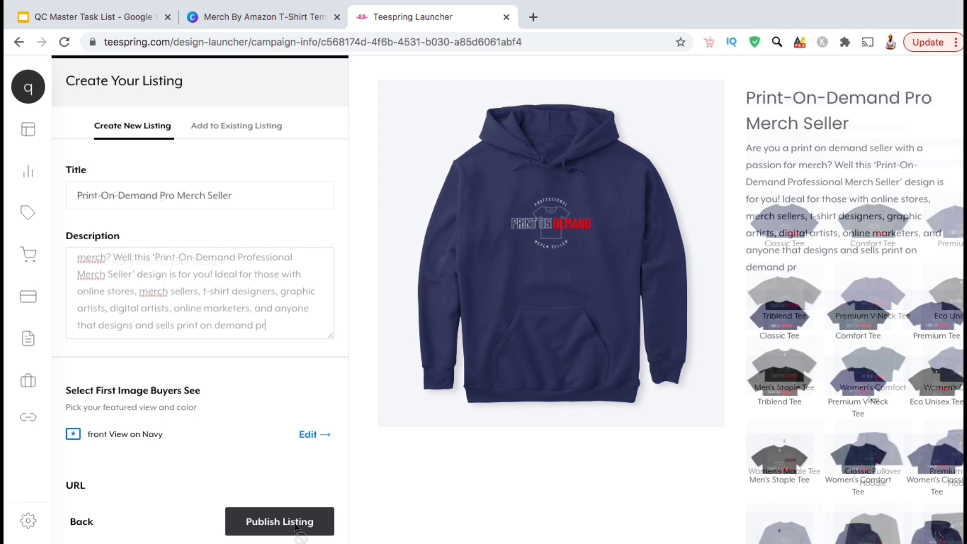
text(roducts!)
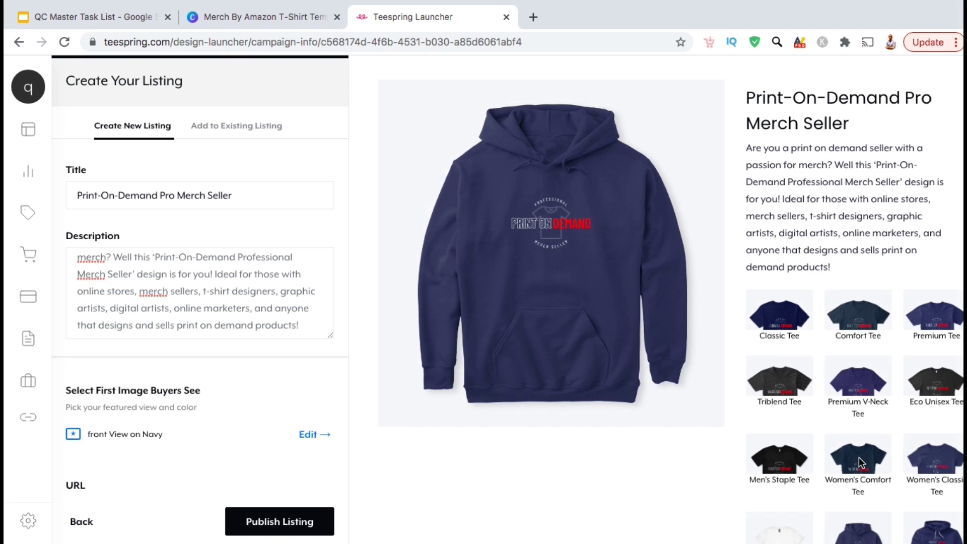
scroll(157, 404, down, 5)
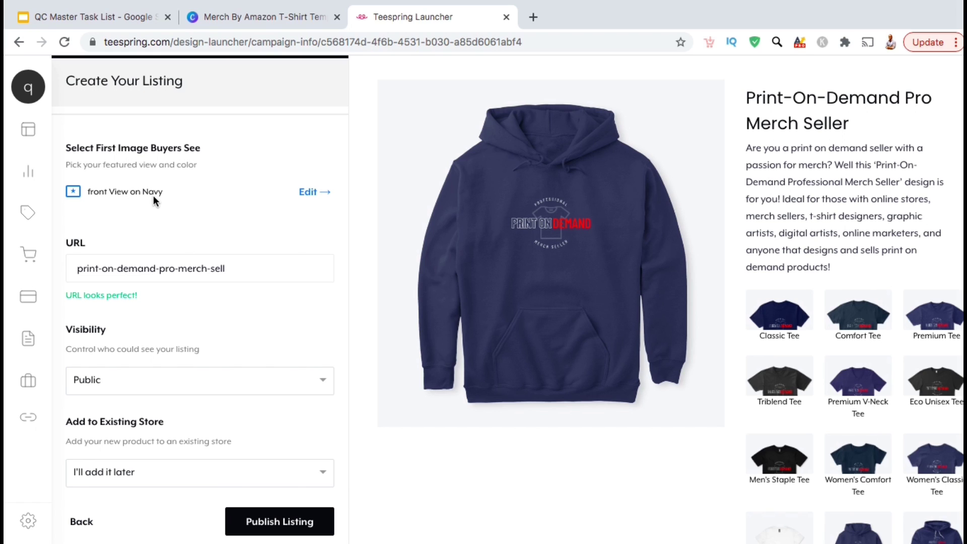
click(308, 196)
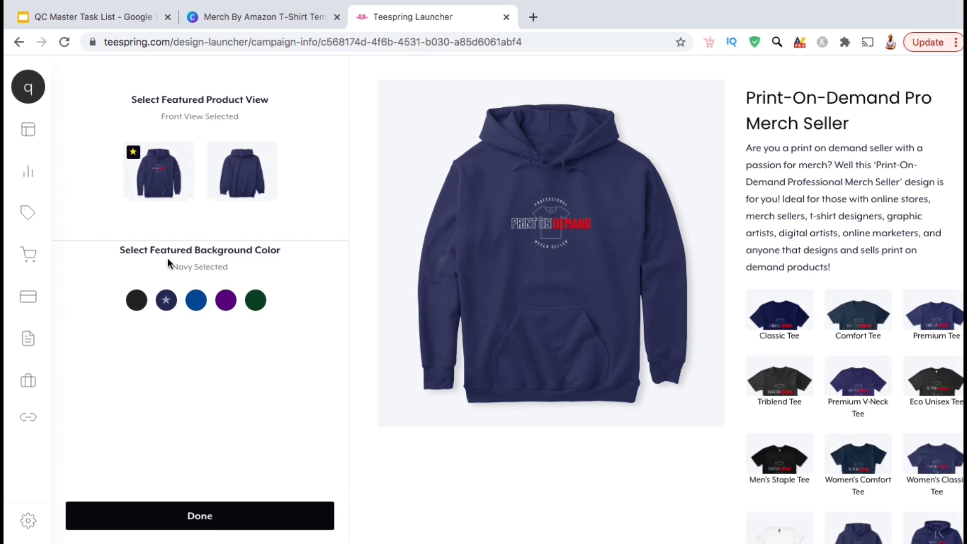
click(137, 301)
click(166, 301)
click(196, 517)
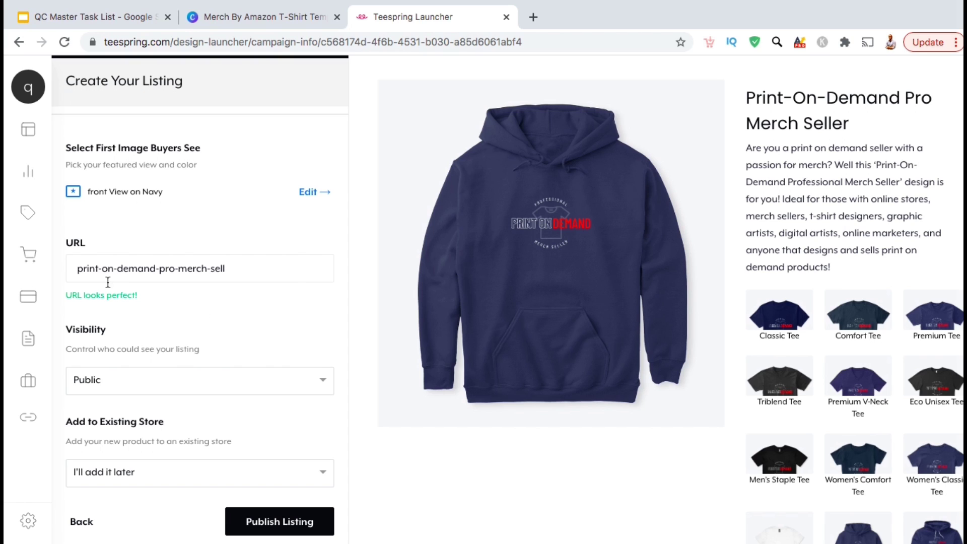
Rewrite the URL ending as 'merch-seller' so the address reads print-on-demand-merch-seller.
drag(135, 268, 224, 268)
text(merch-seller)
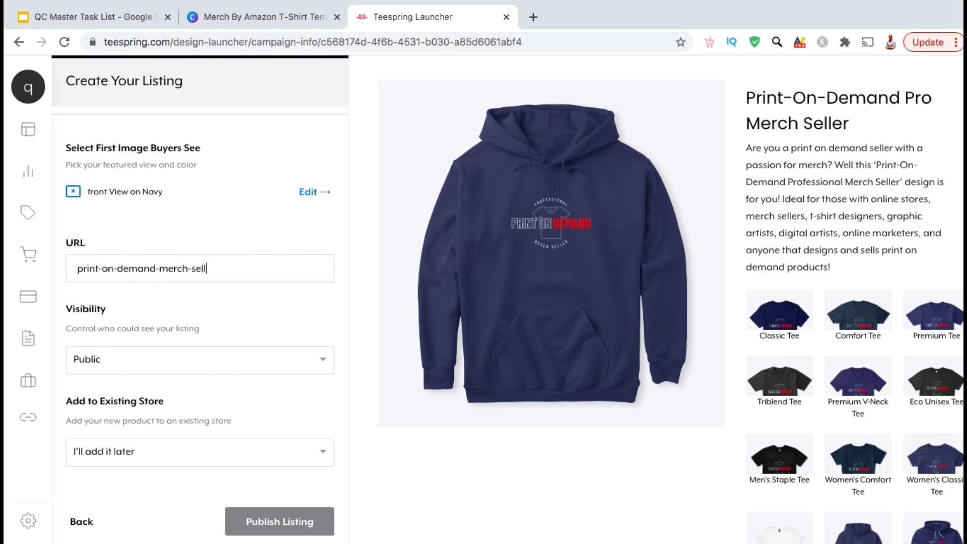
click(297, 288)
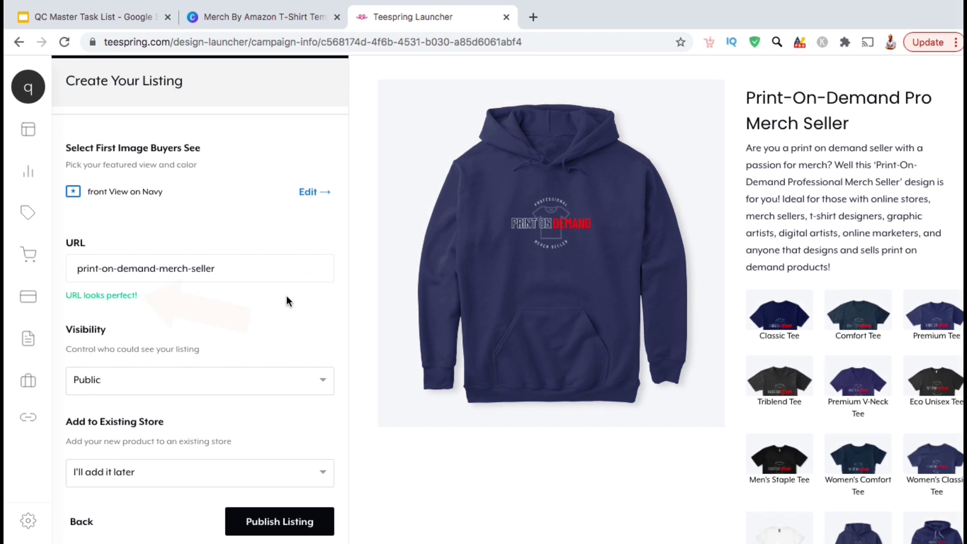
scroll(286, 301, down, 1)
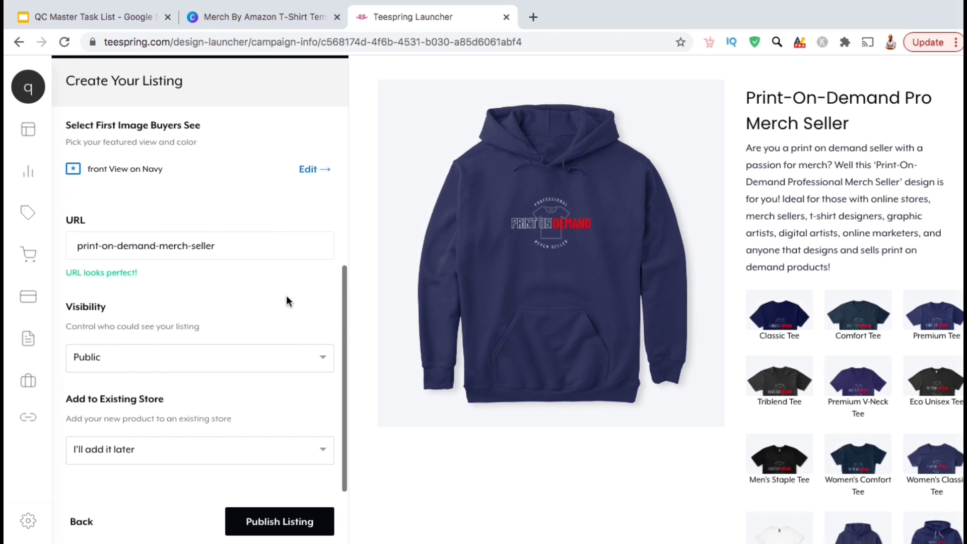
Set visibility to Public and the store to 'I'll add it later', then publish the listing.
click(239, 357)
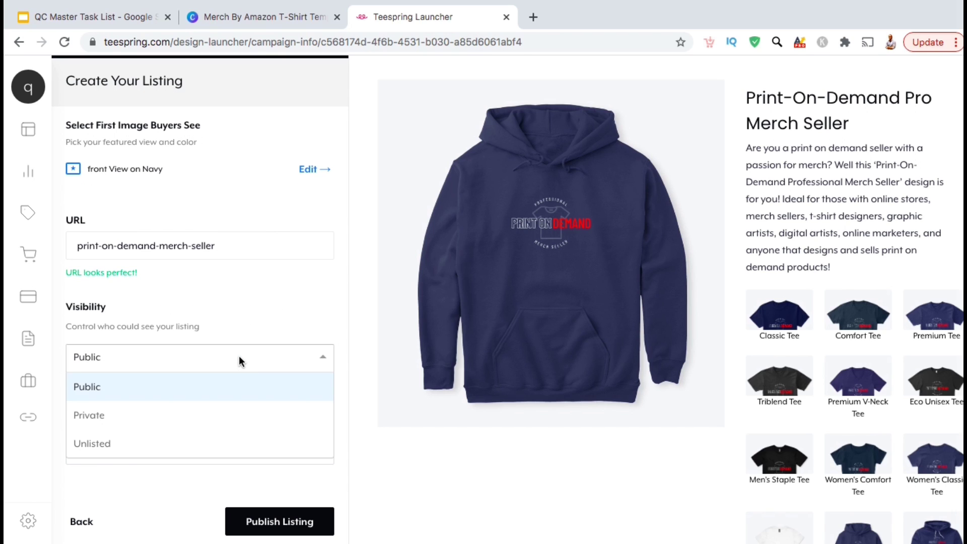
click(246, 326)
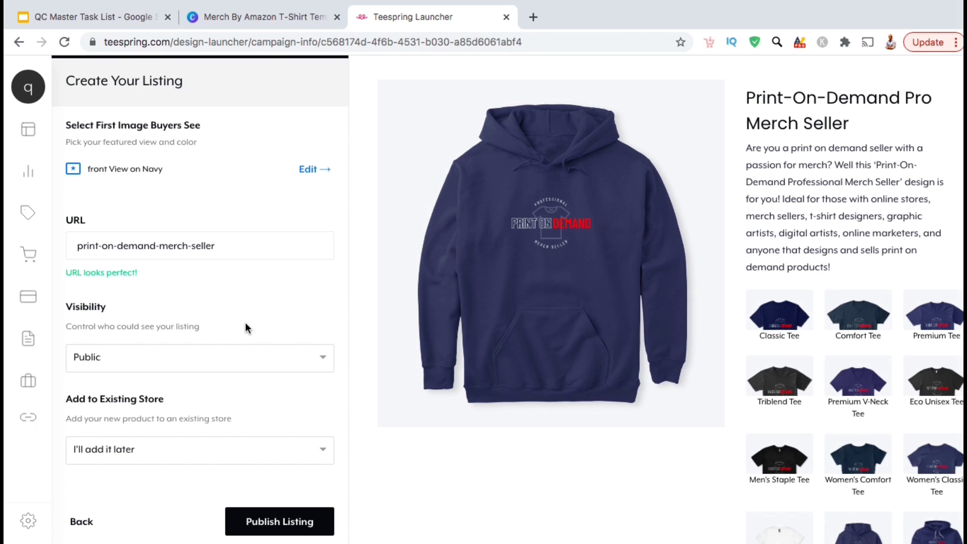
click(319, 455)
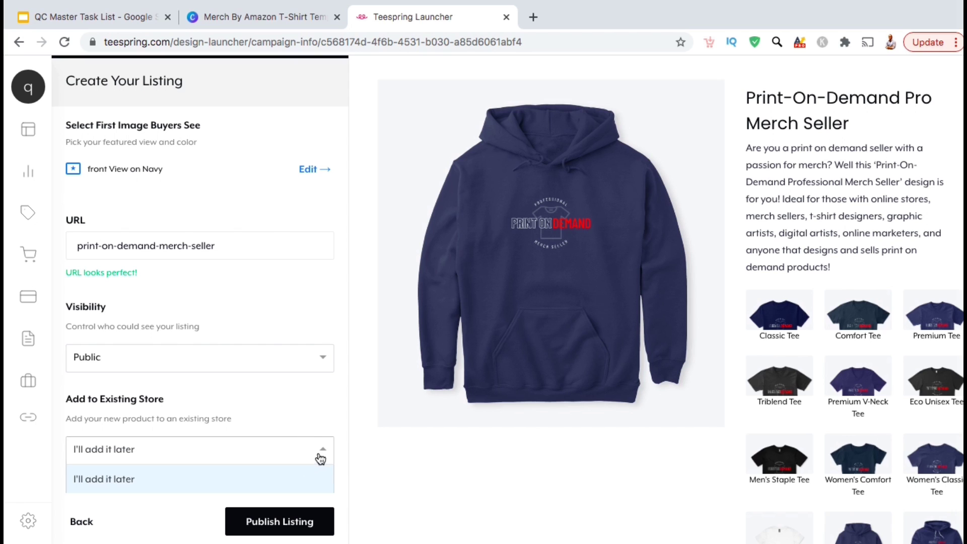
scroll(303, 415, down, 2)
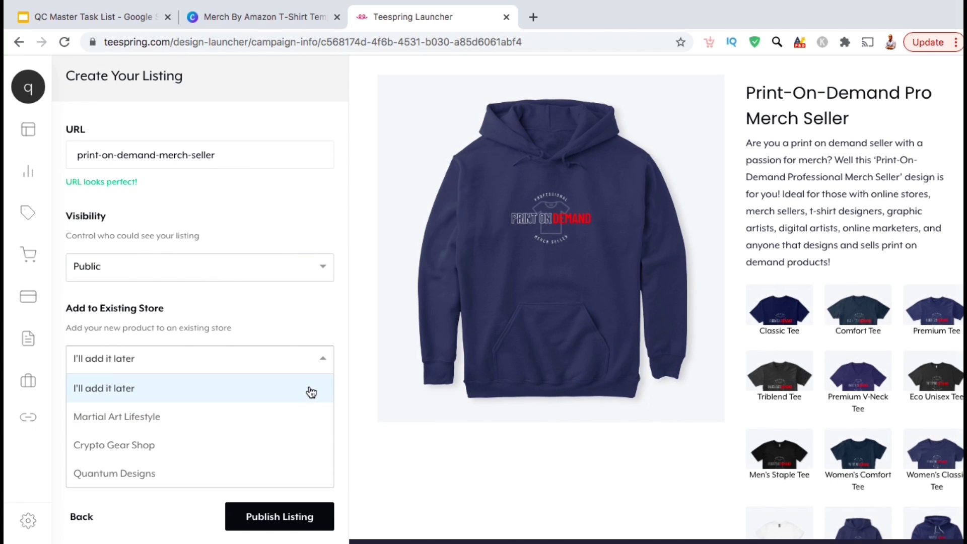
click(305, 323)
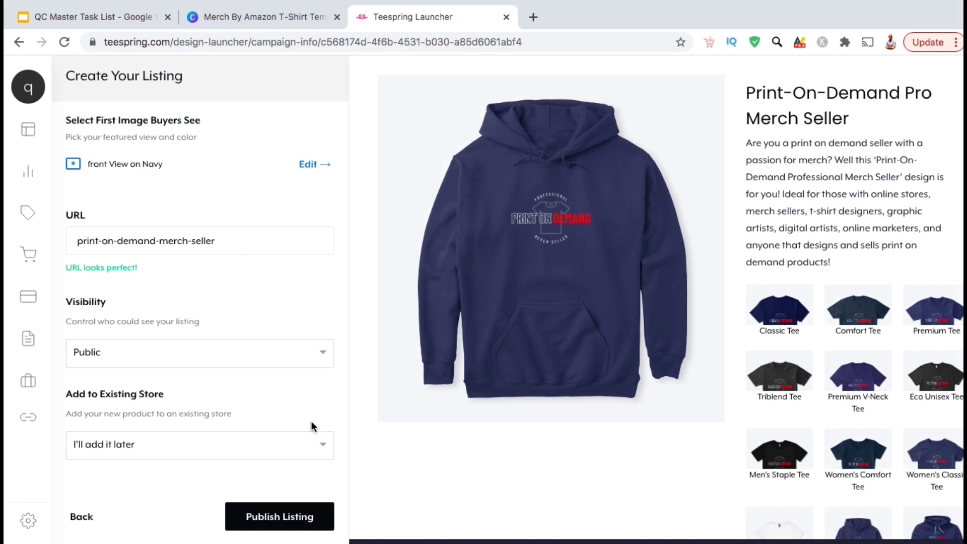
click(294, 521)
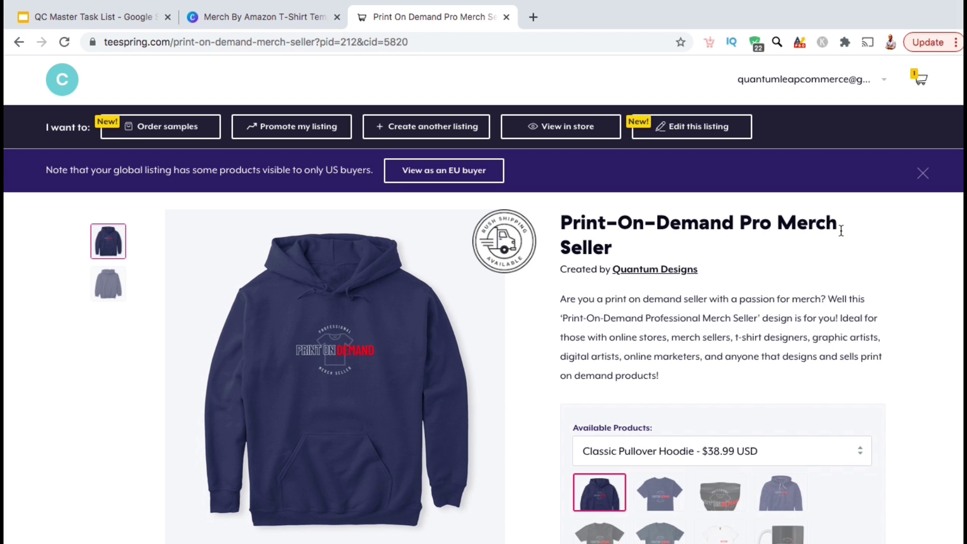
View the live listing as Classic Tee, Mug and Premium V-Neck Tee, ending on Classic Tee.
scroll(890, 331, down, 3)
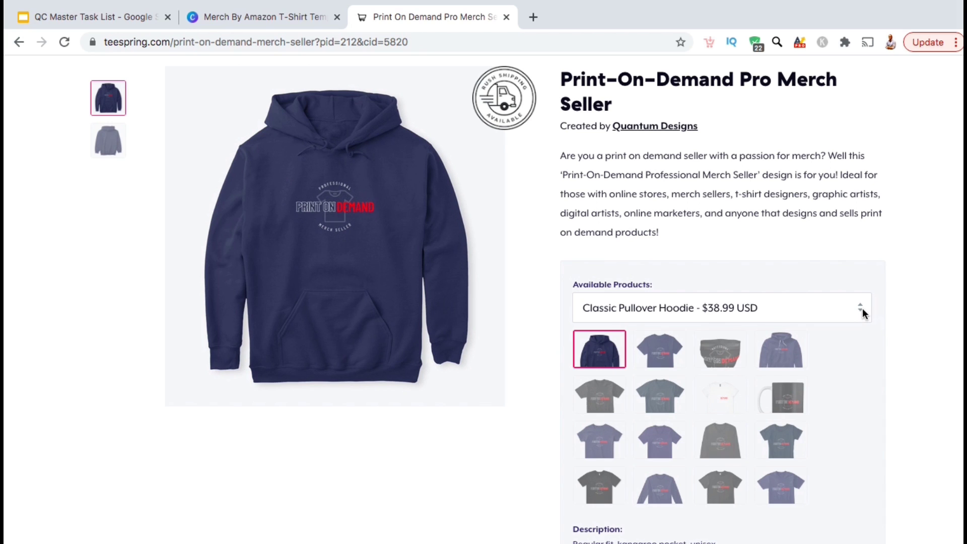
click(862, 310)
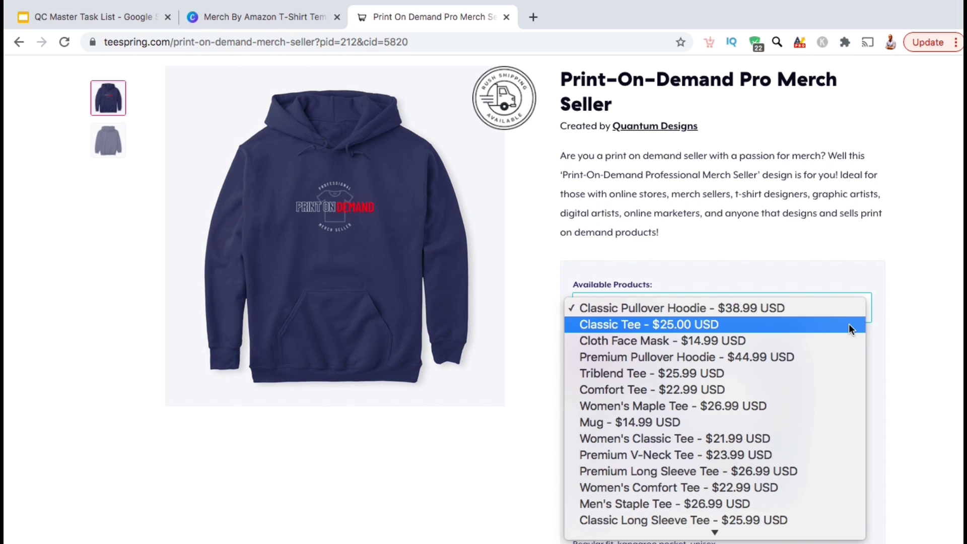
click(847, 326)
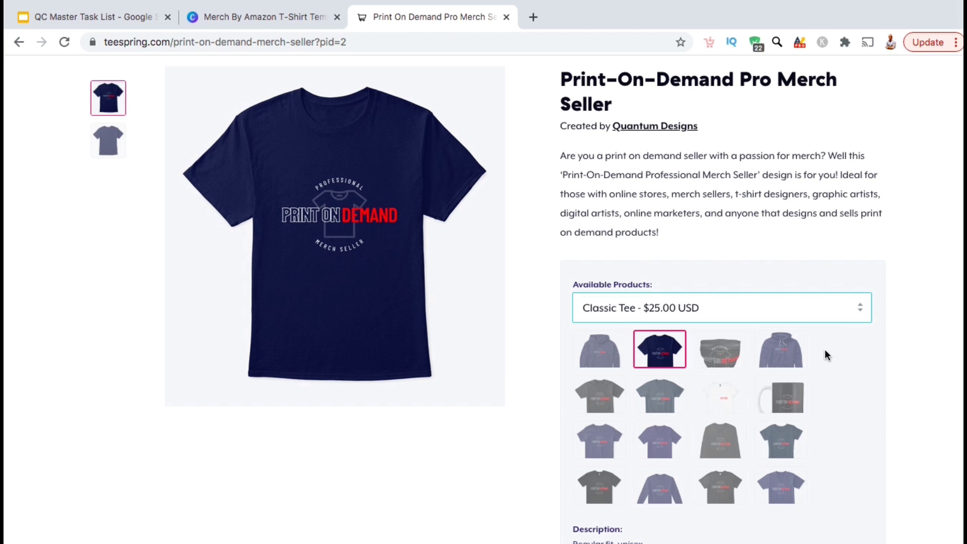
click(786, 409)
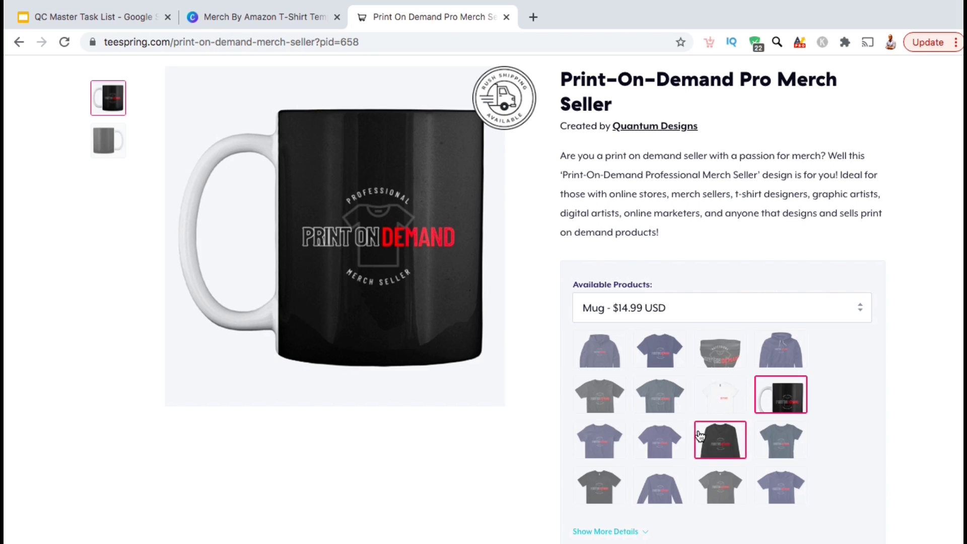
click(674, 441)
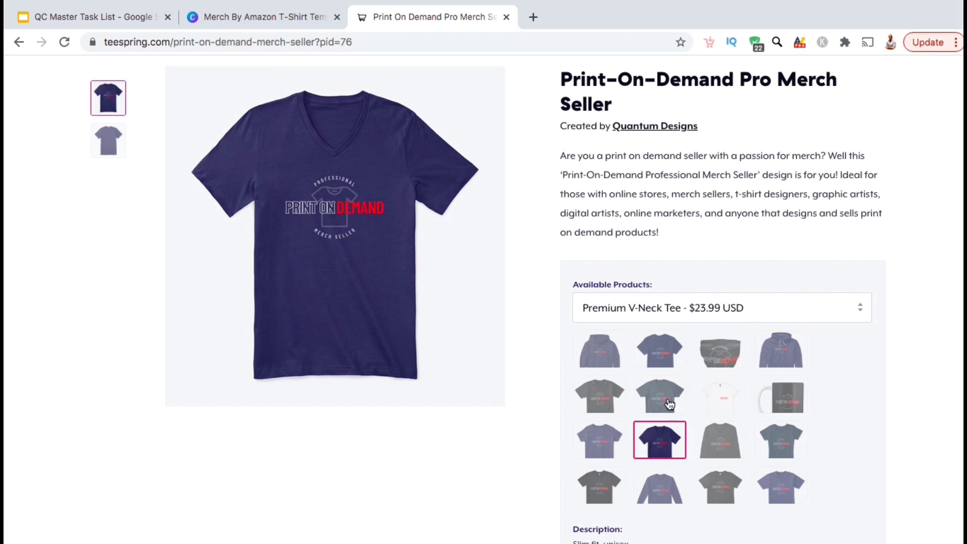
click(661, 363)
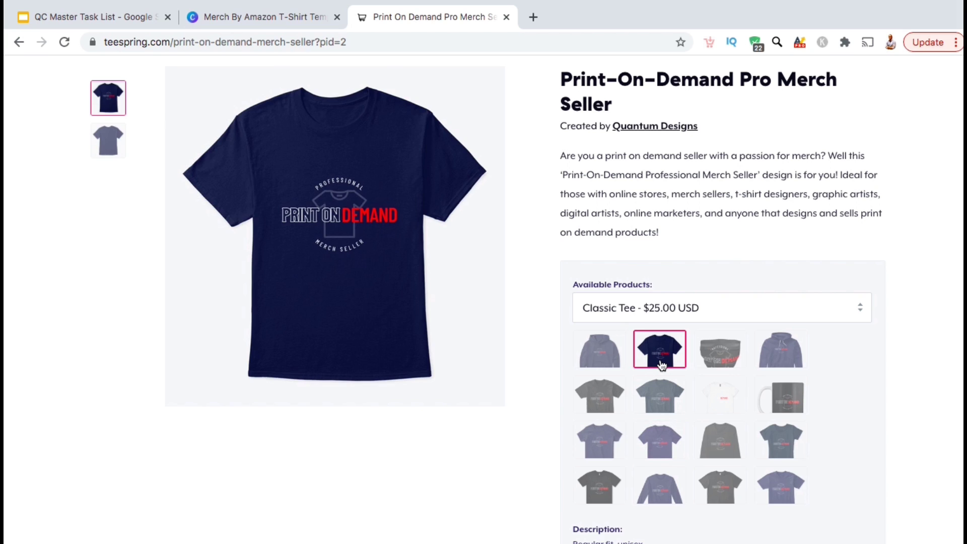